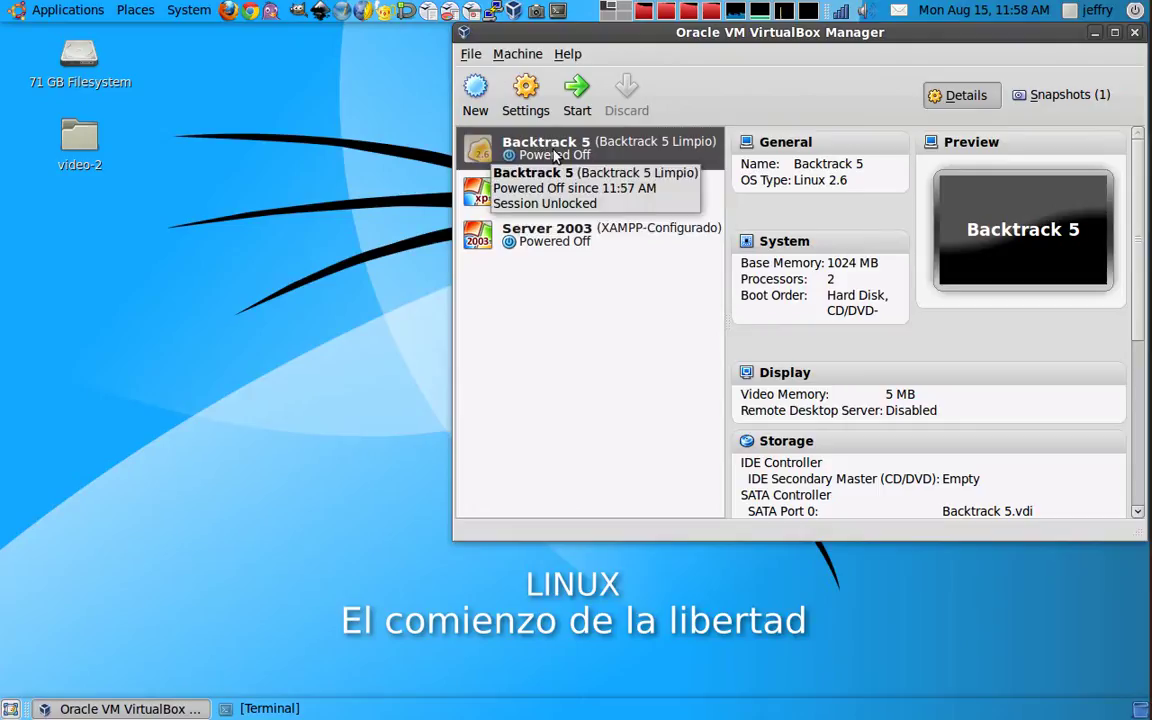
# Step: Open the Backtrack 5 machine's settings and shift the settings window left
pyautogui.click(540, 92)
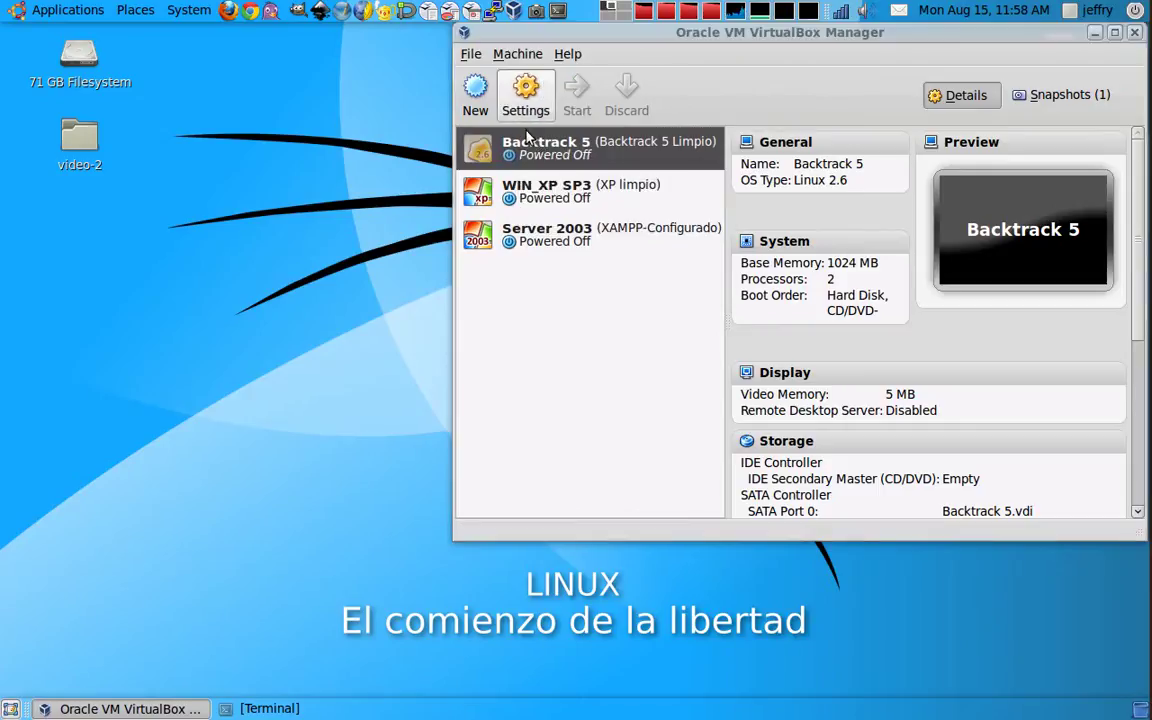
pyautogui.moveTo(658, 74); pyautogui.dragTo(325, 69)
# Step: In Shared Folders, define a new auto-mounted share of the host's home Public folder
pyautogui.click(243, 273)
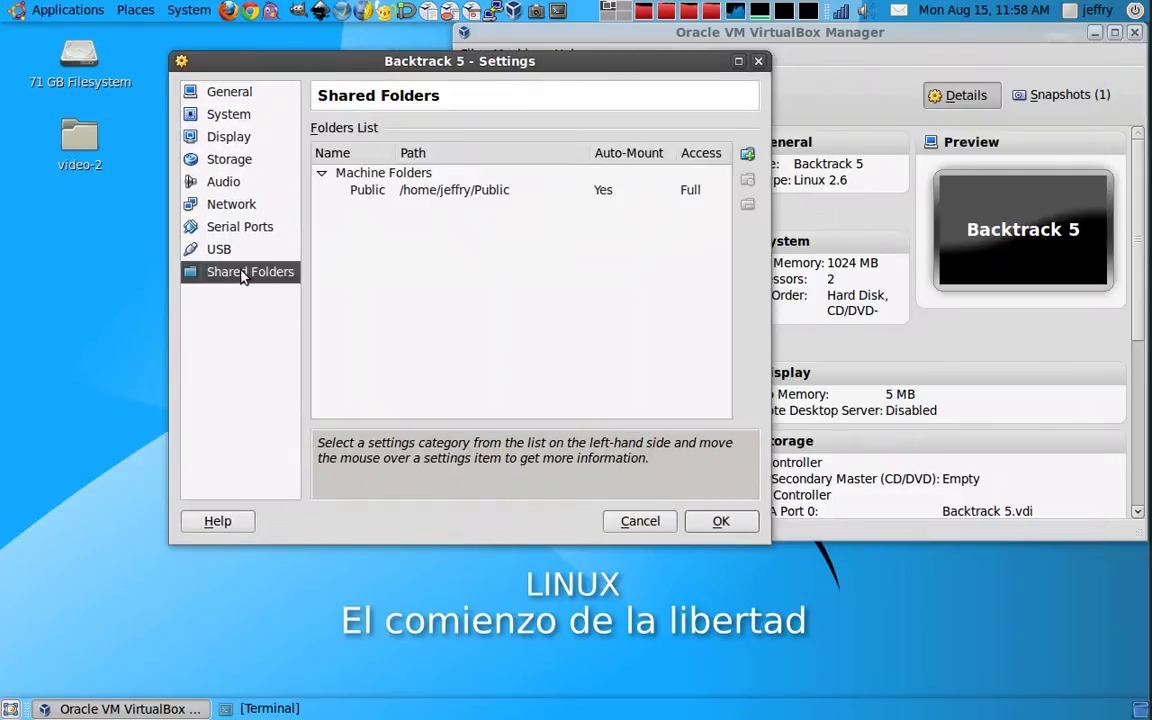
pyautogui.click(746, 157)
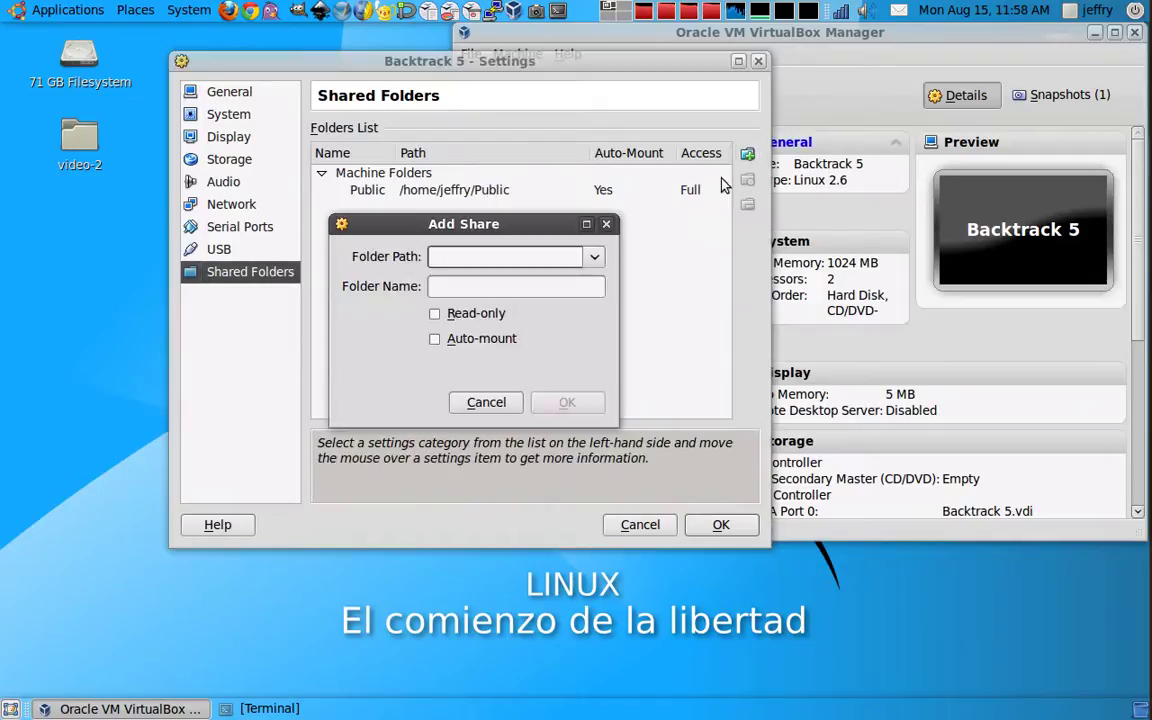
pyautogui.click(596, 256)
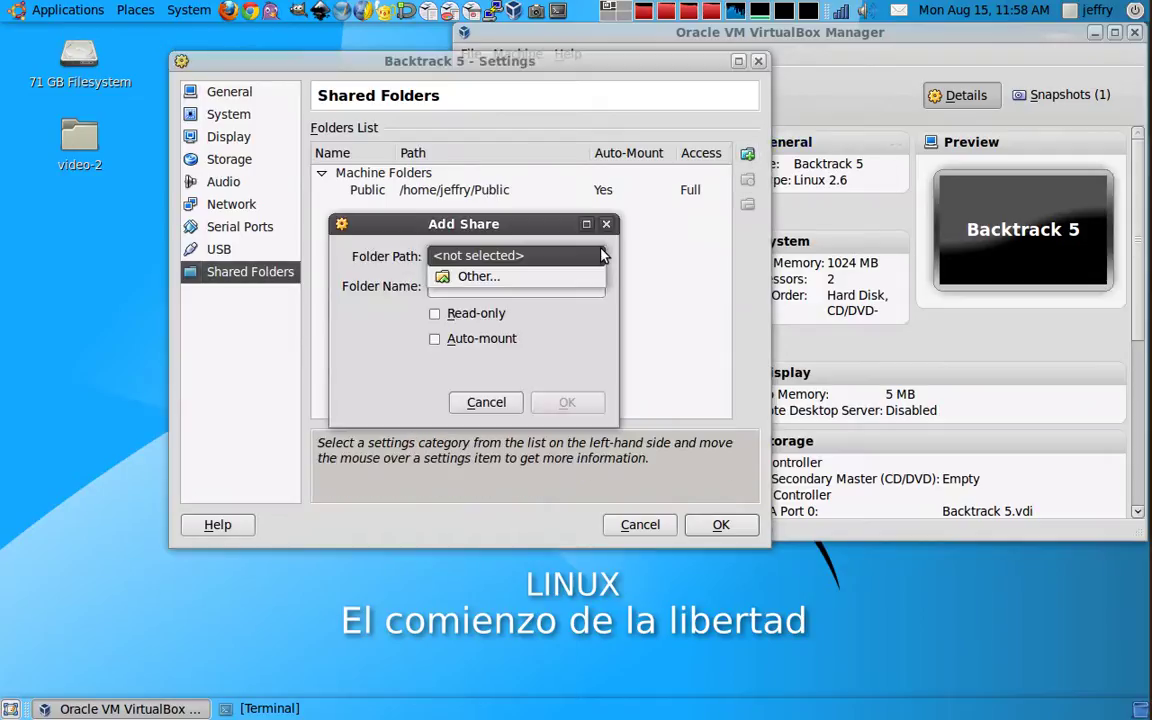
pyautogui.click(547, 278)
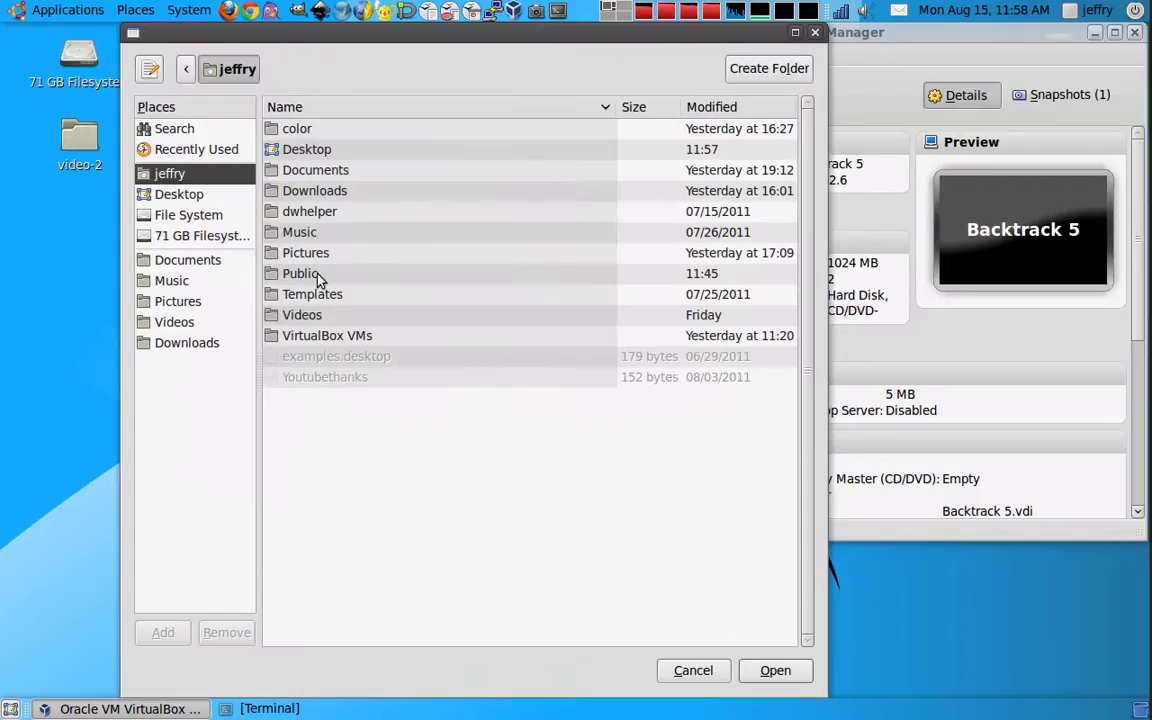
pyautogui.click(303, 275)
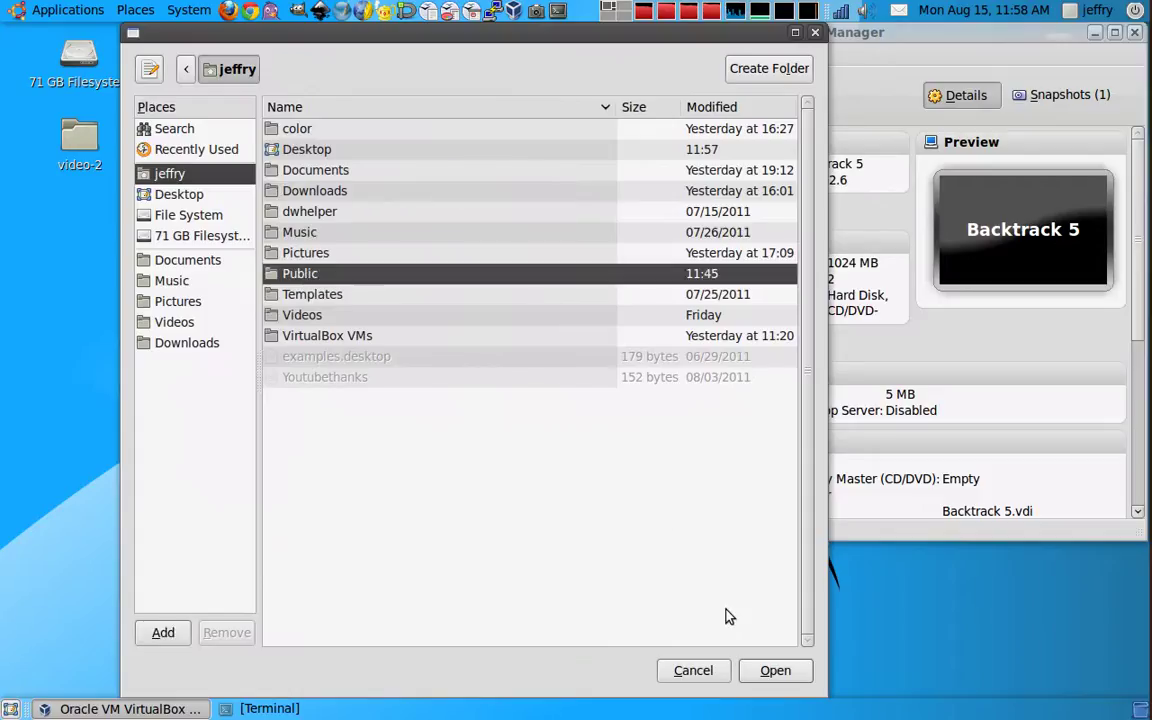
pyautogui.click(772, 670)
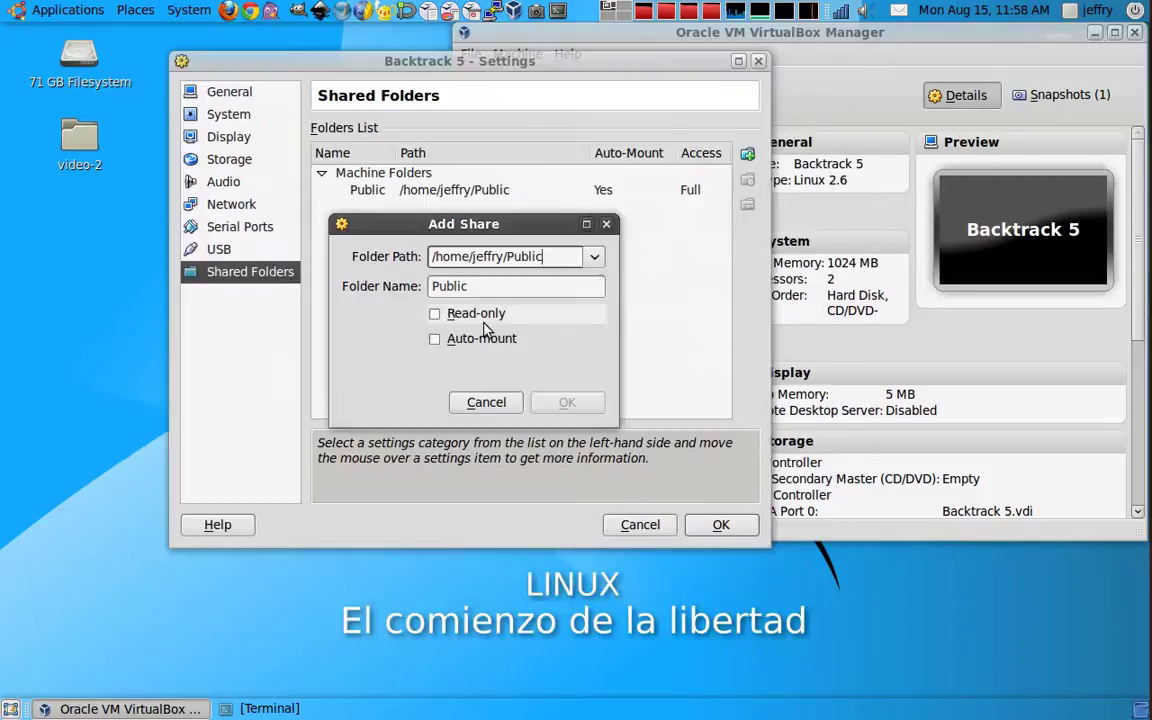
pyautogui.click(436, 338)
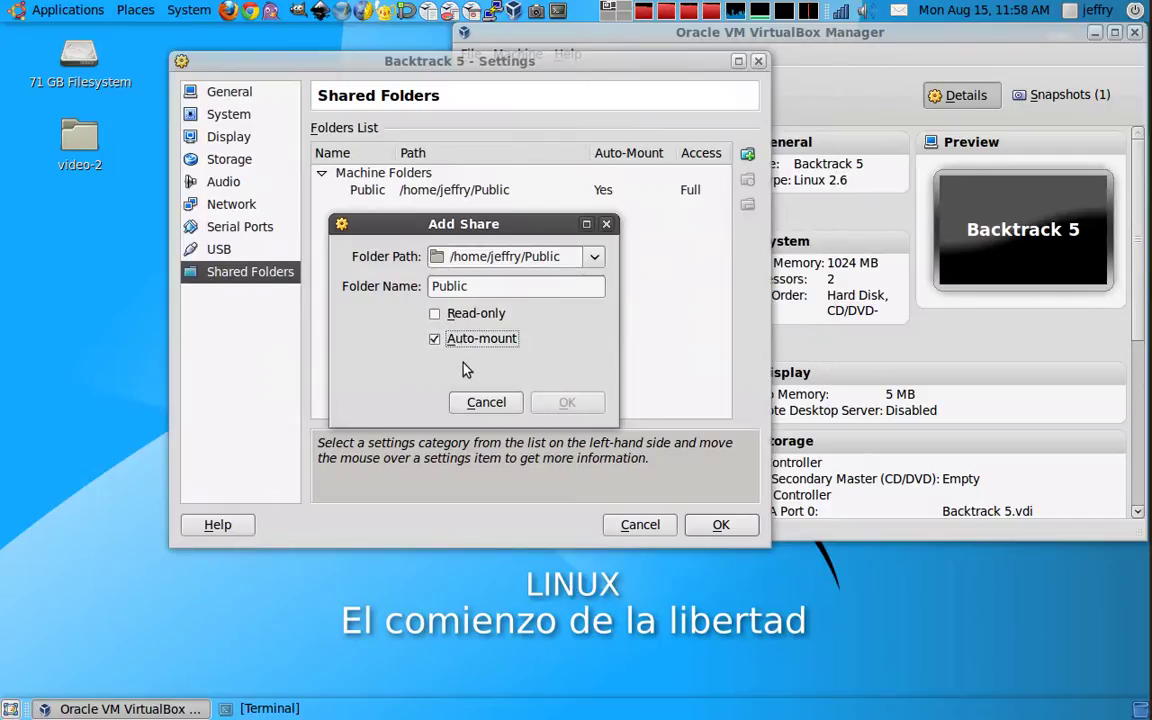
# Step: Discard the duplicate share, keep the existing Public share, and apply the settings
pyautogui.click(484, 403)
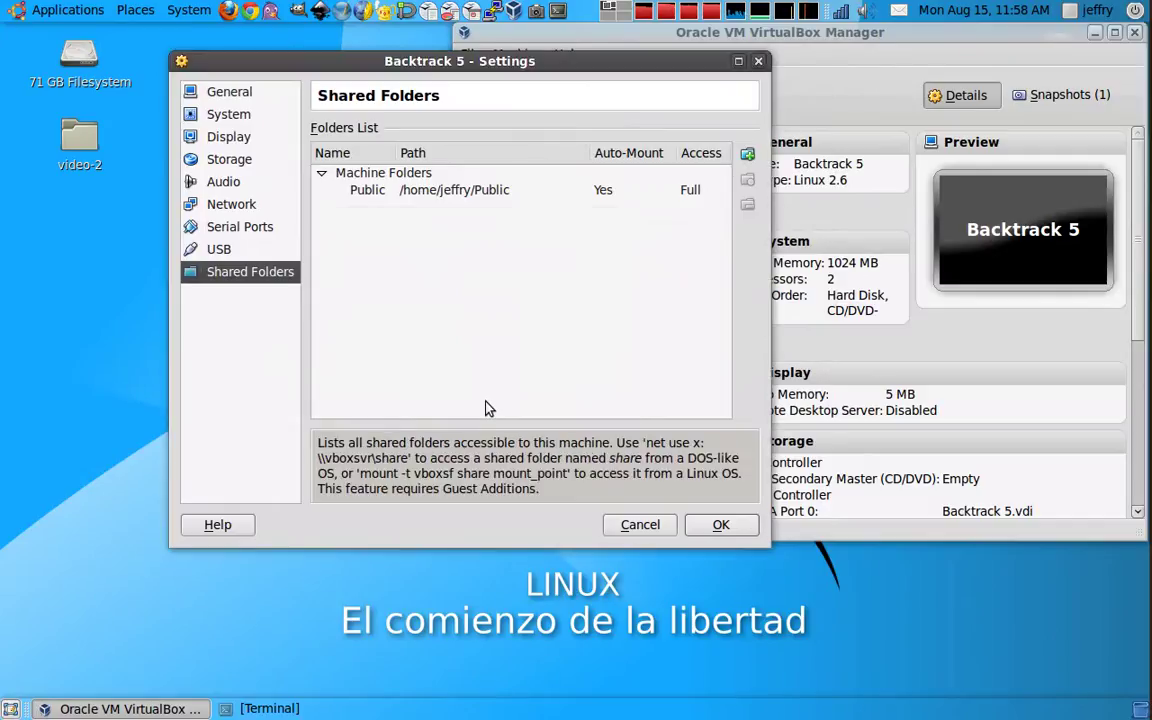
pyautogui.click(462, 197)
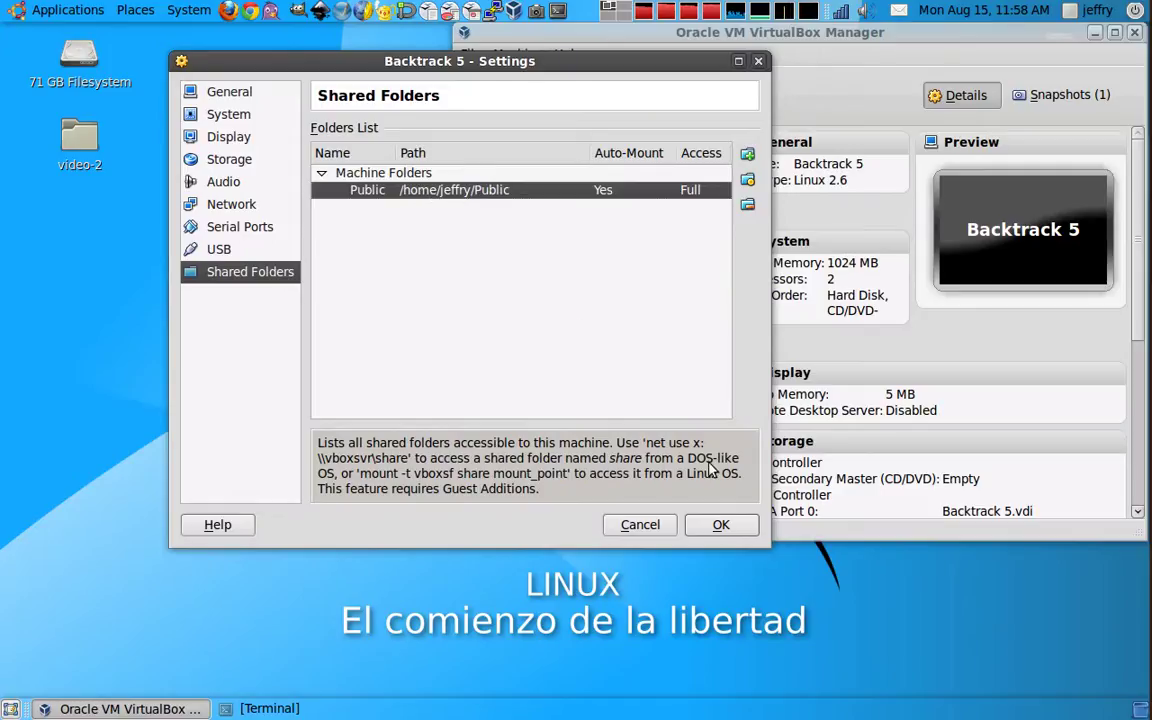
pyautogui.click(719, 525)
# Step: Start Backtrack 5 and dismiss the keyboard-capture, host I/O cache and colour-depth notices
pyautogui.click(575, 95)
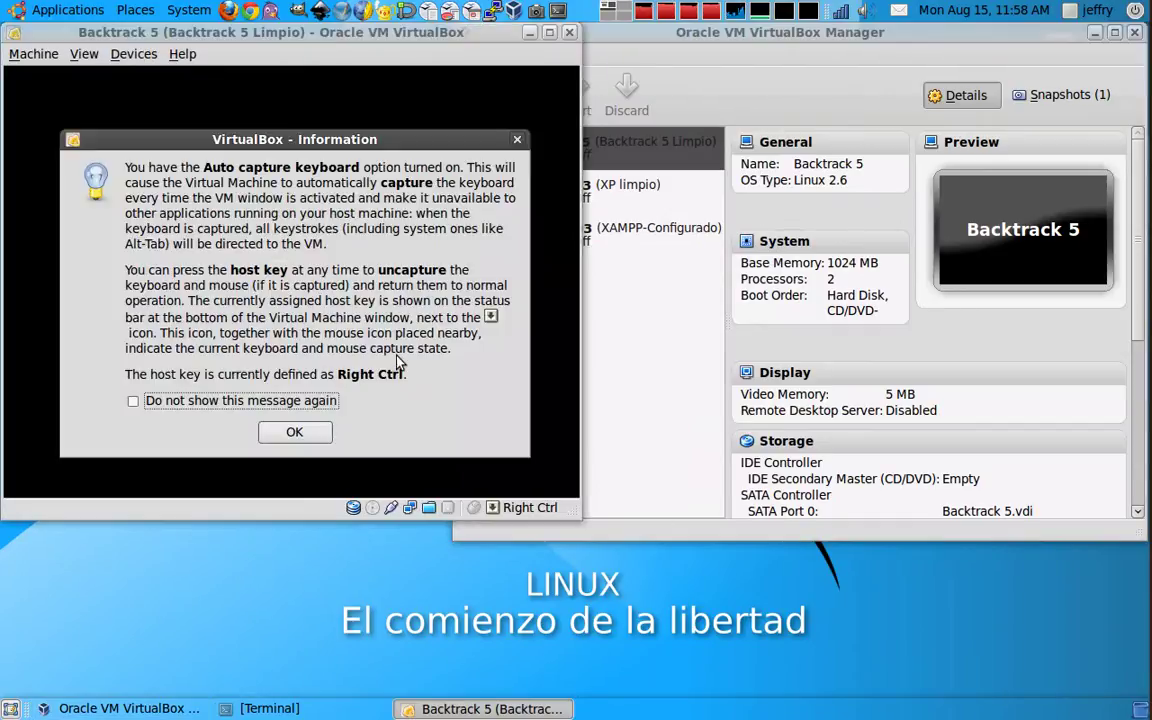
pyautogui.click(294, 432)
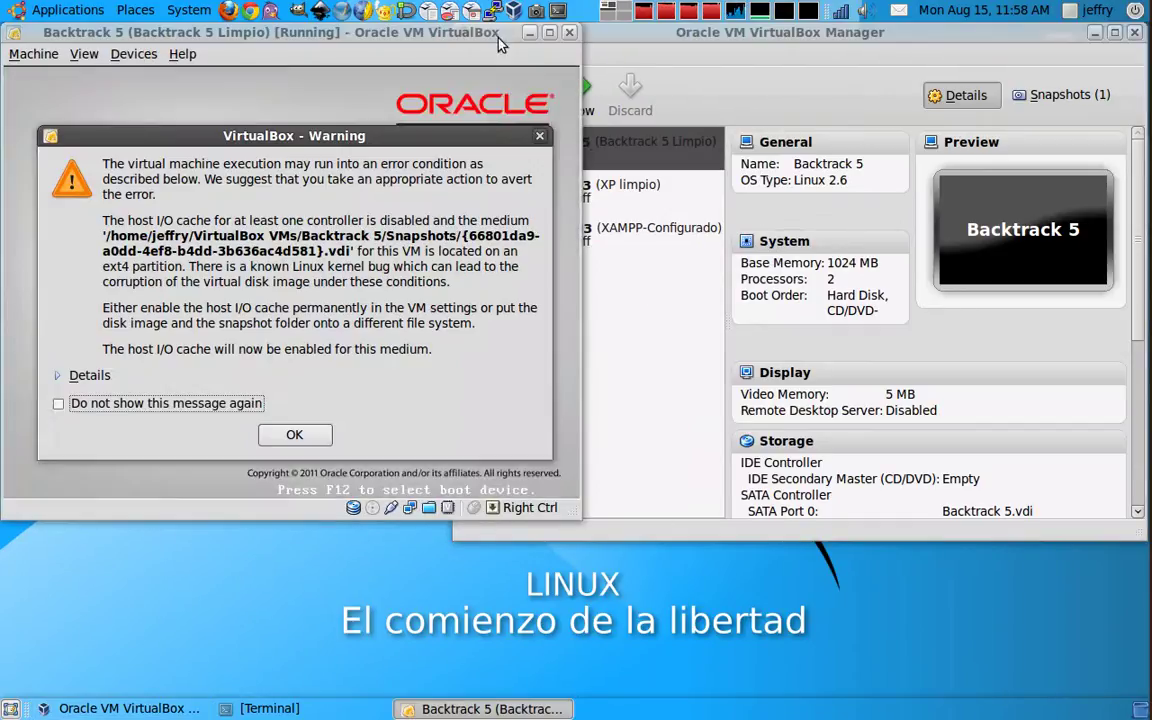
pyautogui.click(294, 434)
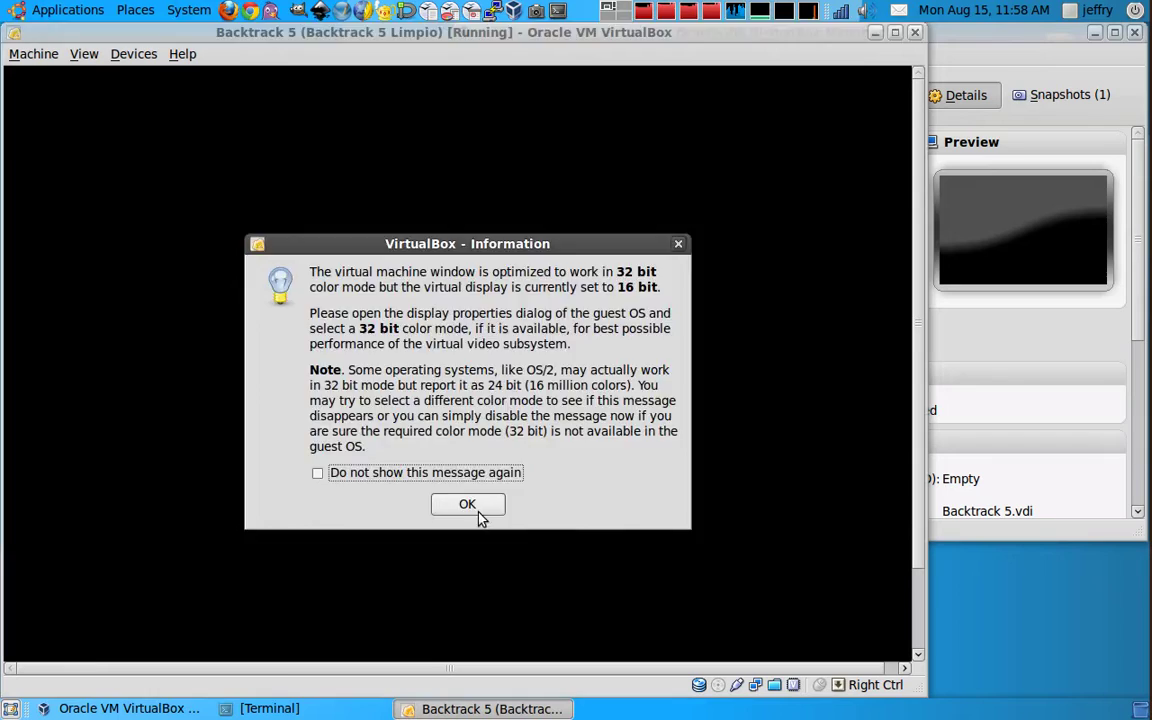
pyautogui.click(470, 503)
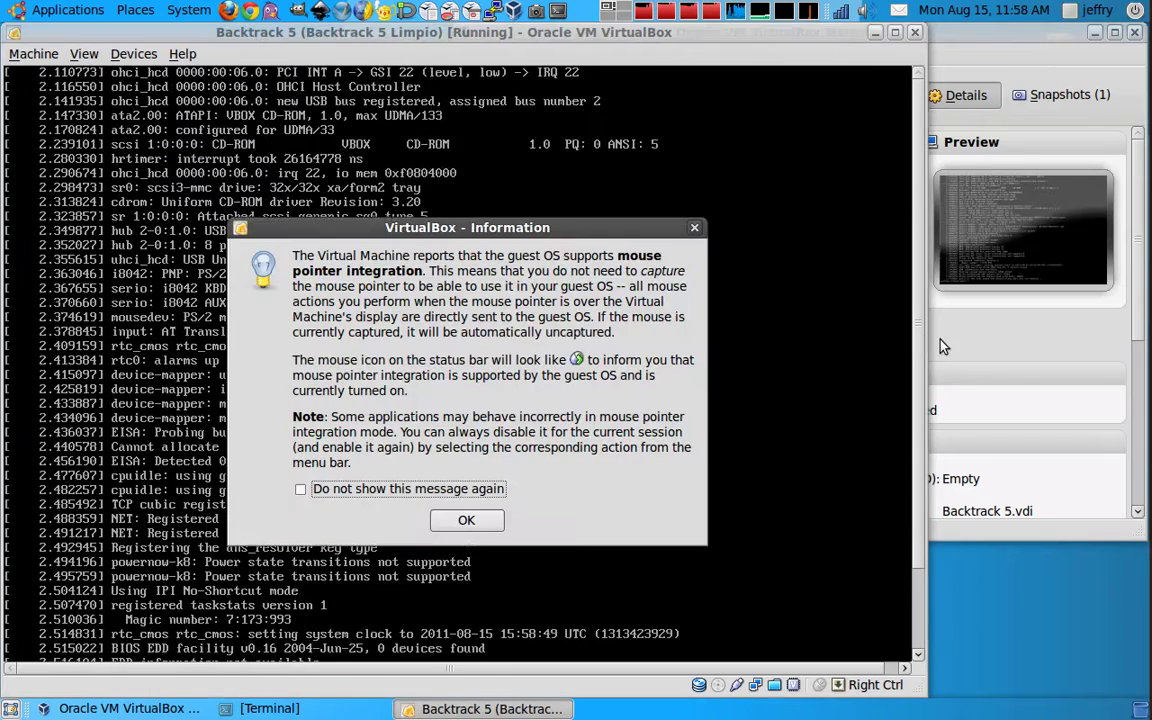
pyautogui.click(481, 530)
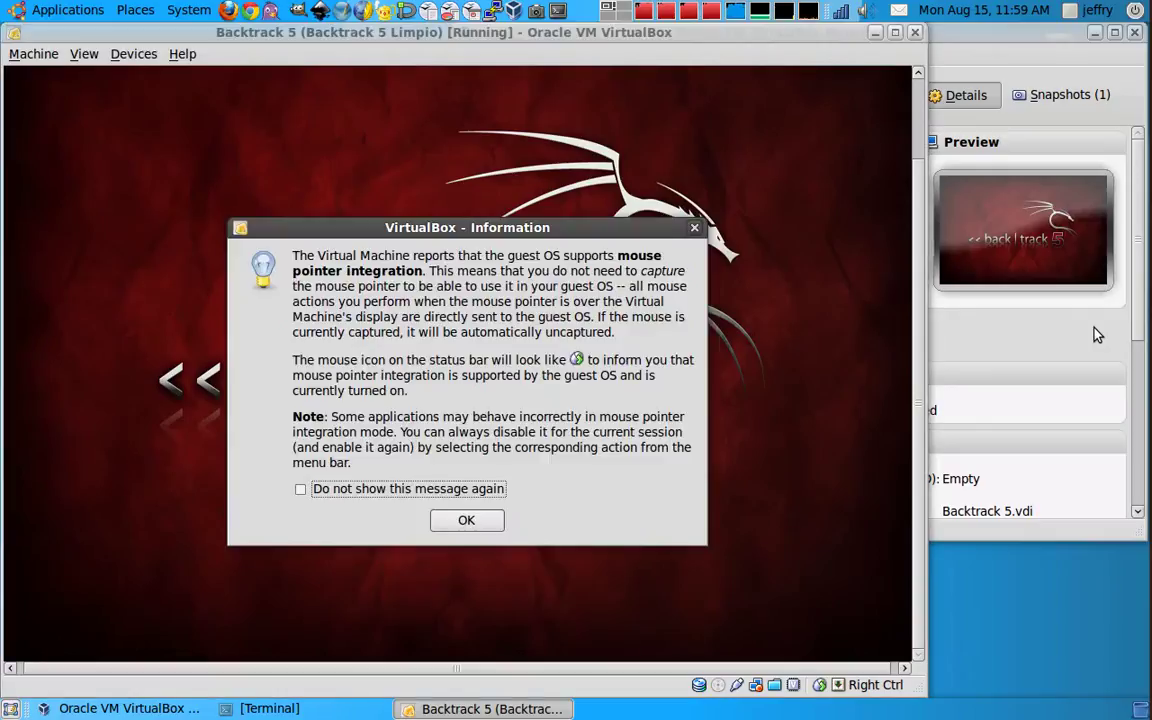
# Step: Dismiss the mouse pointer integration notice and wait for the console login prompt
pyautogui.click(503, 531)
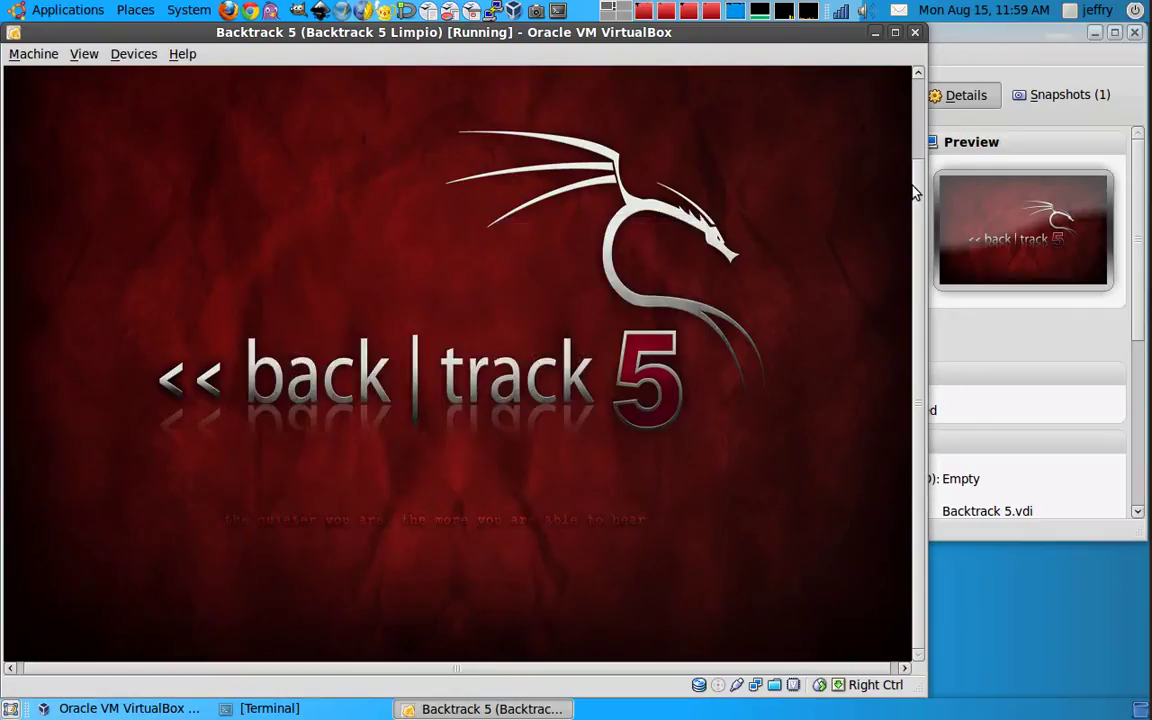
pyautogui.moveTo(702, 32); pyautogui.dragTo(800, 37)
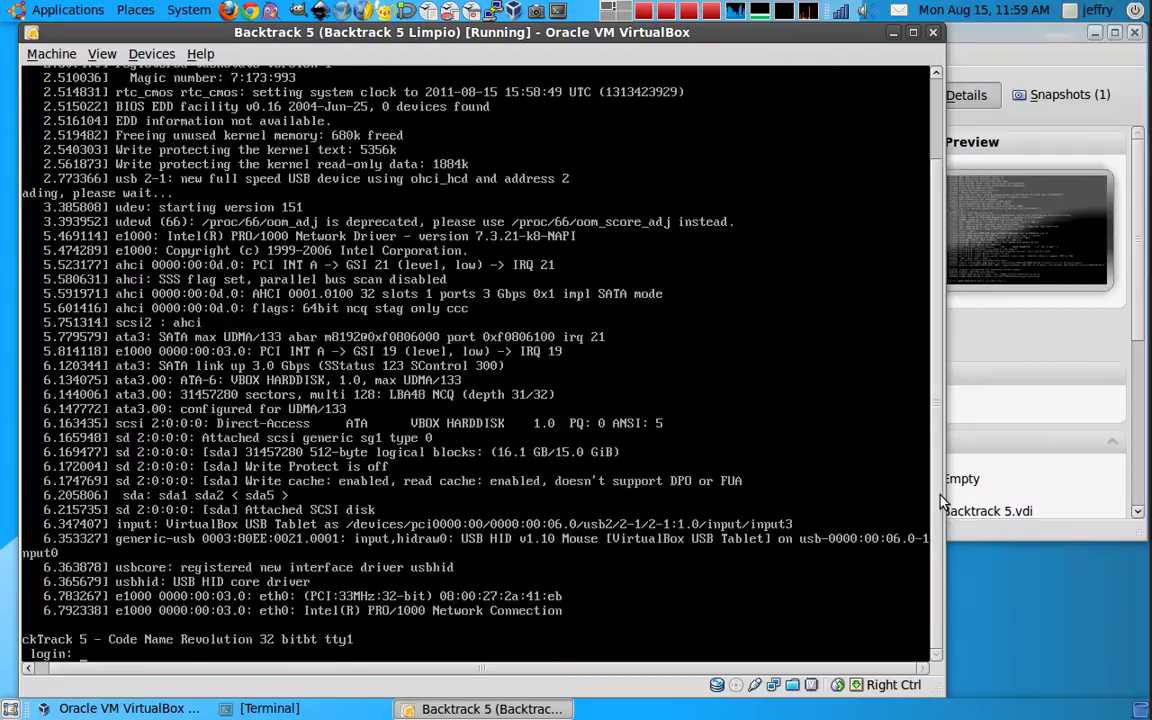
# Step: Log in as root with the account password and run startx
pyautogui.write('root')
pyautogui.press('Return')
pyautogui.write('toor')
pyautogui.press('Return')
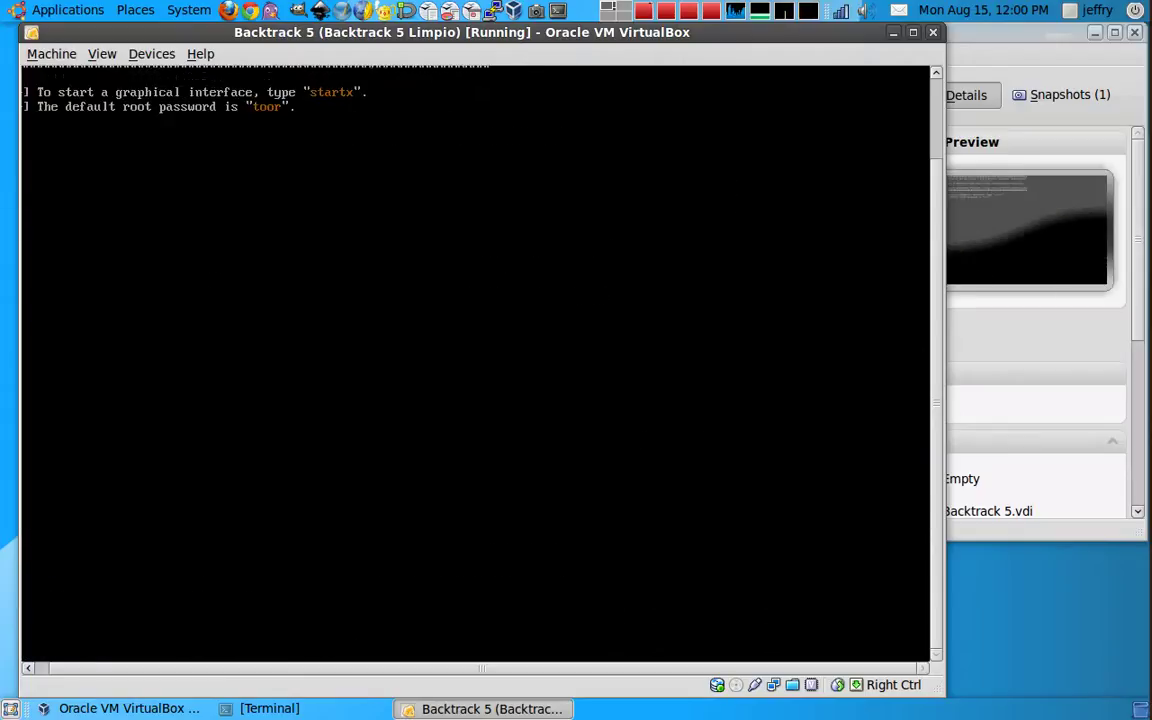
pyautogui.write('startx')
pyautogui.press('Return')
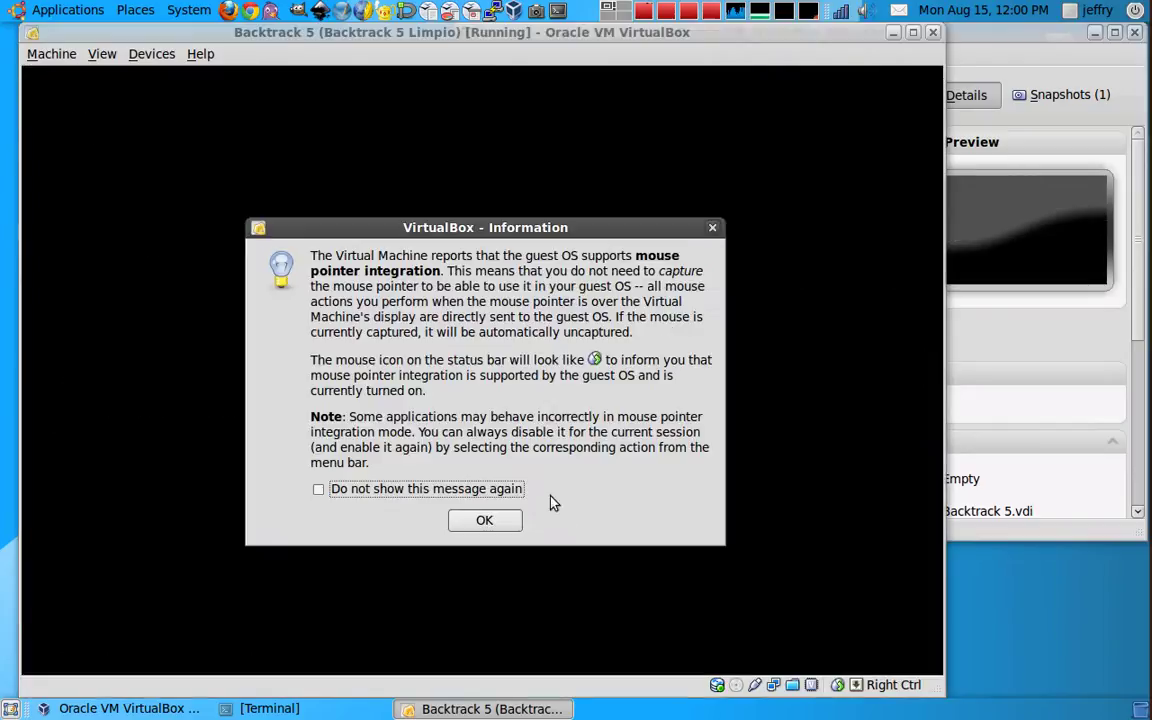
# Step: Dismiss the mouse integration notices and minimize the VirtualBox Manager
pyautogui.click(505, 525)
pyautogui.moveTo(626, 36); pyautogui.dragTo(605, 34)
pyautogui.click(1060, 52)
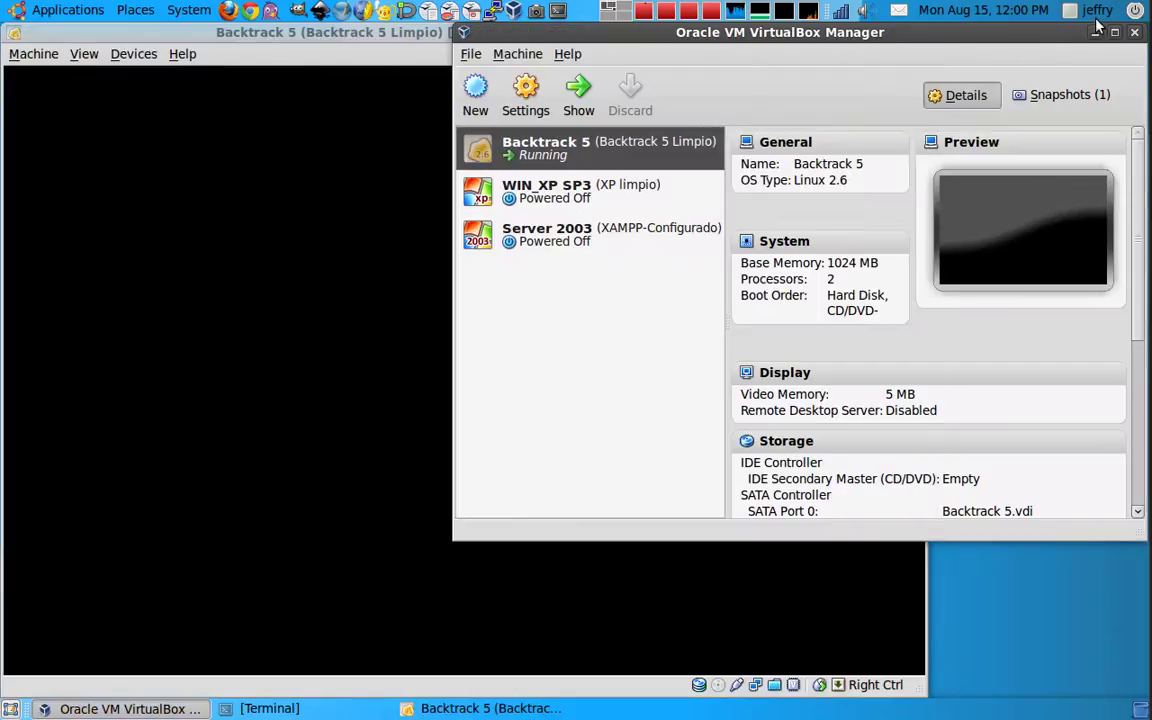
pyautogui.click(1095, 32)
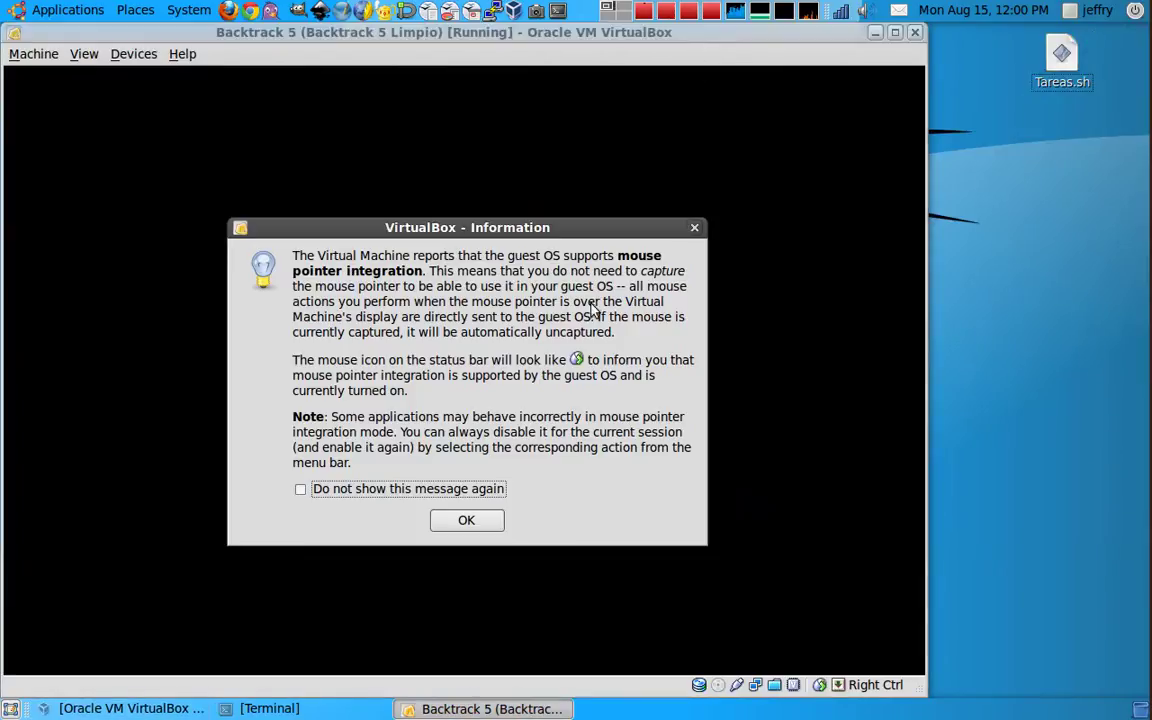
pyautogui.click(491, 512)
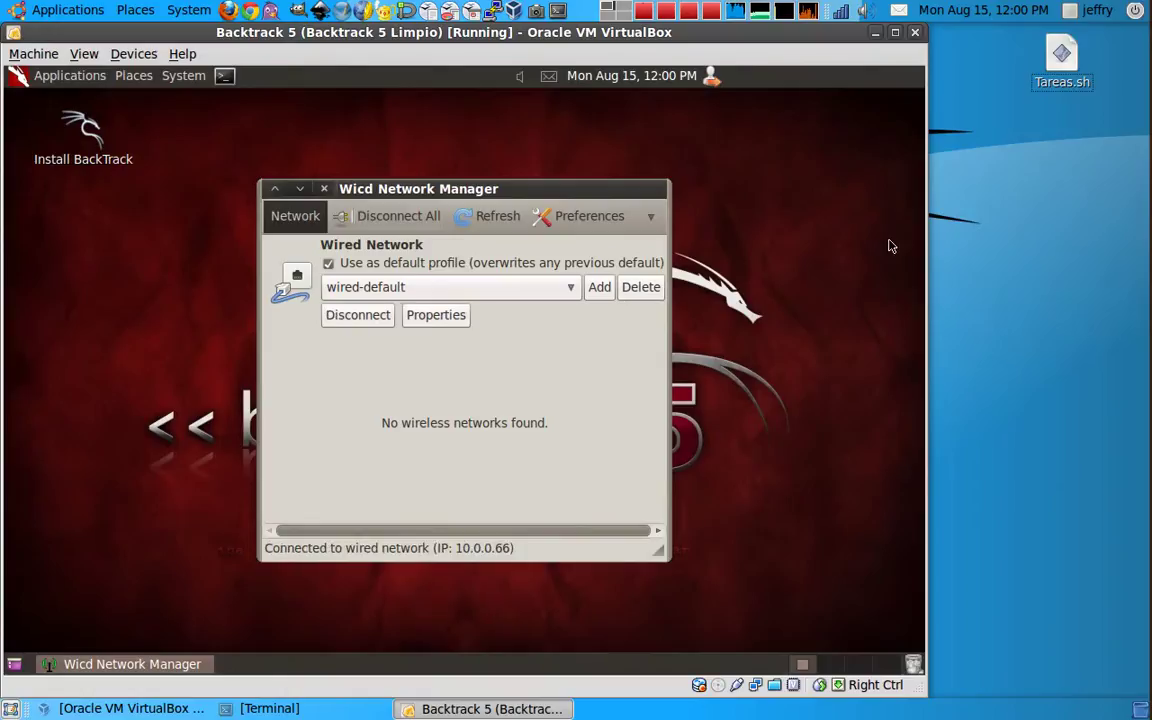
# Step: Close Wicd Network Manager and open Computer from the Places menu
pyautogui.click(324, 188)
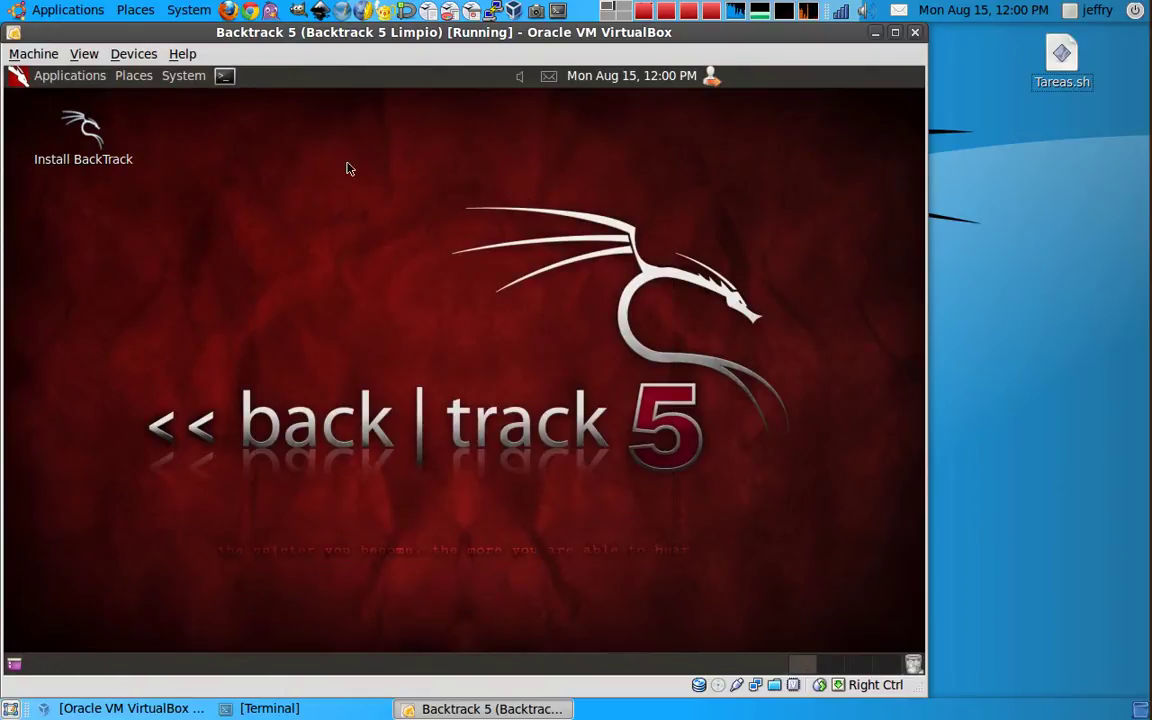
pyautogui.click(130, 77)
pyautogui.click(195, 157)
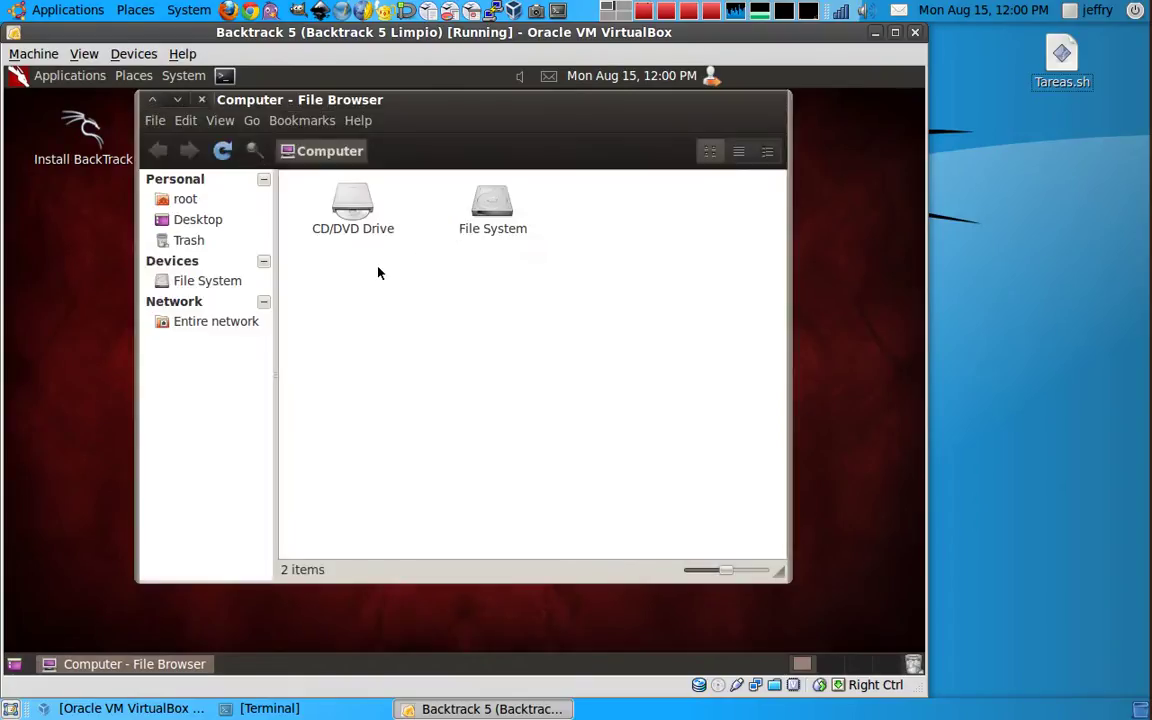
# Step: Browse File System > media > sf_Public to see the 14 shared files, then return to media
pyautogui.doubleClick(476, 213)
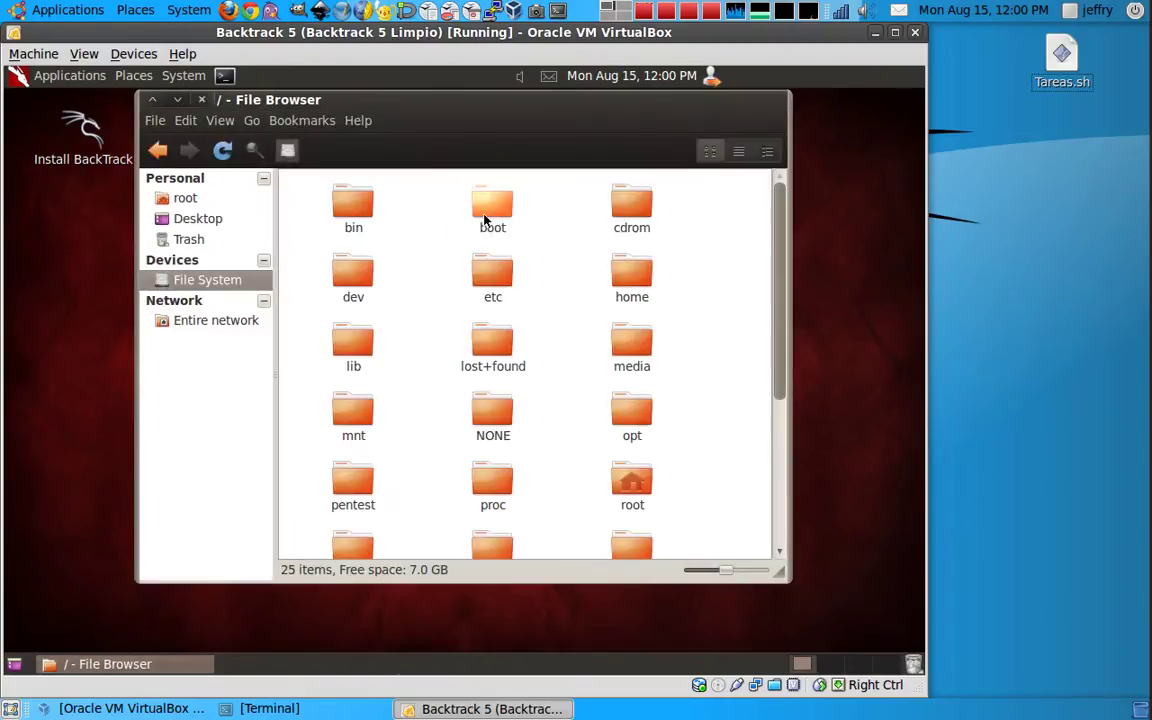
pyautogui.doubleClick(629, 350)
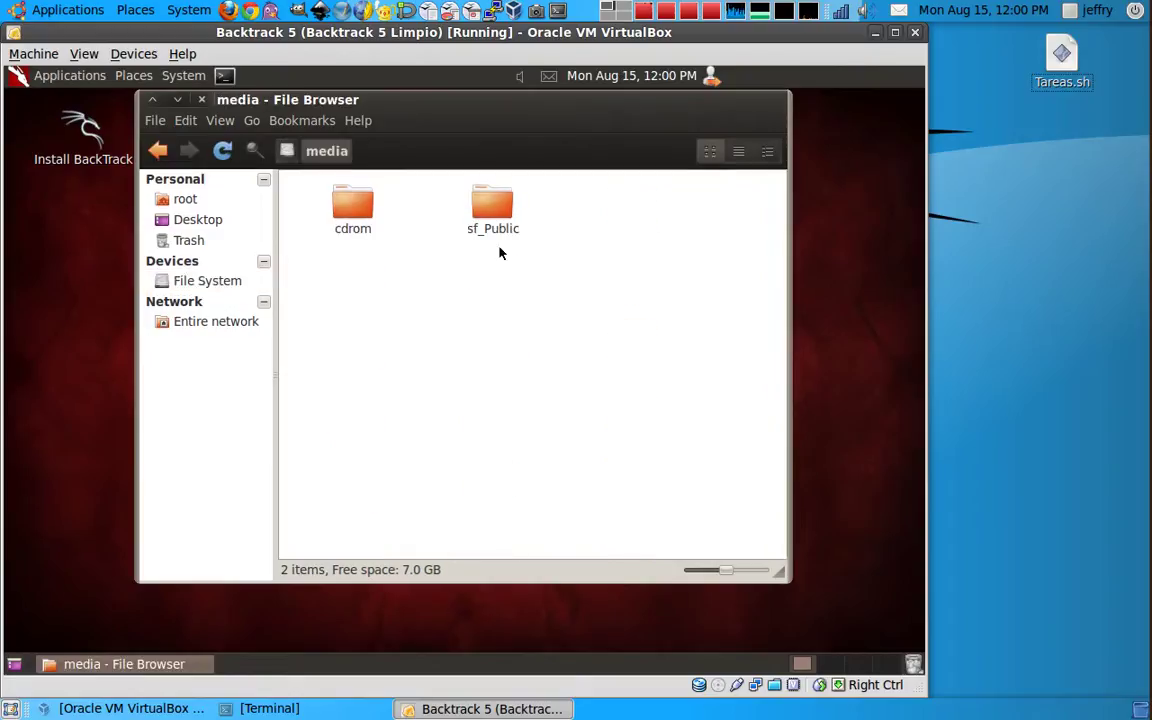
pyautogui.moveTo(540, 99); pyautogui.dragTo(424, 97)
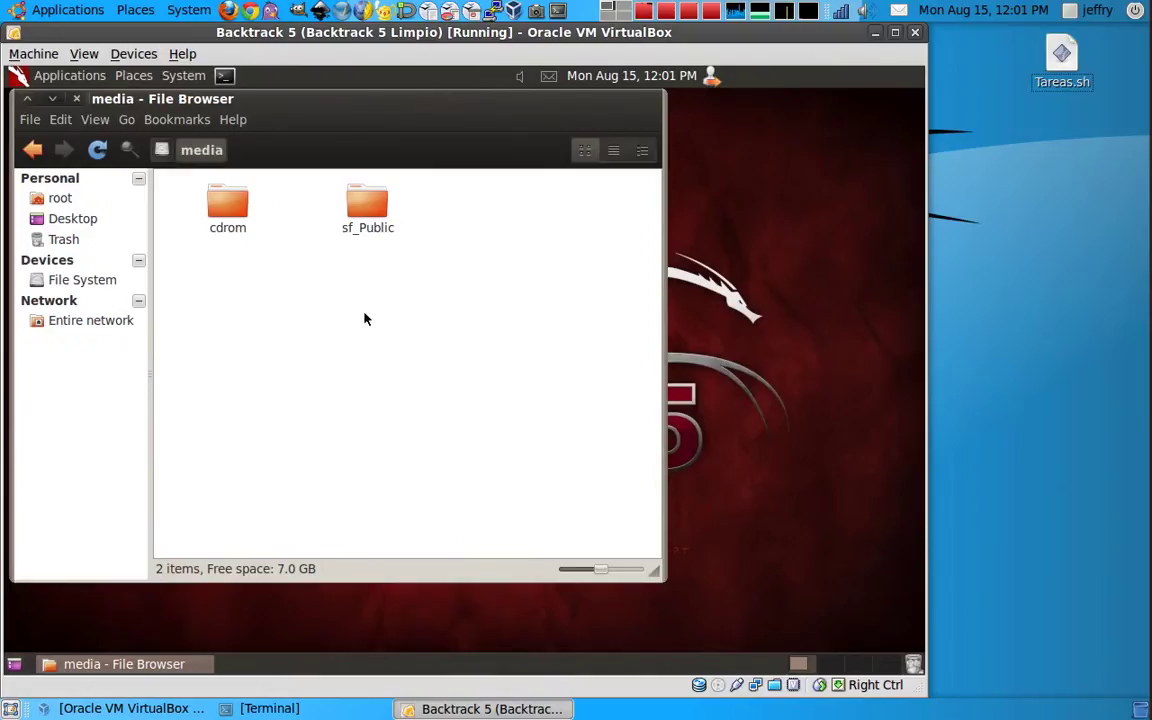
pyautogui.doubleClick(376, 205)
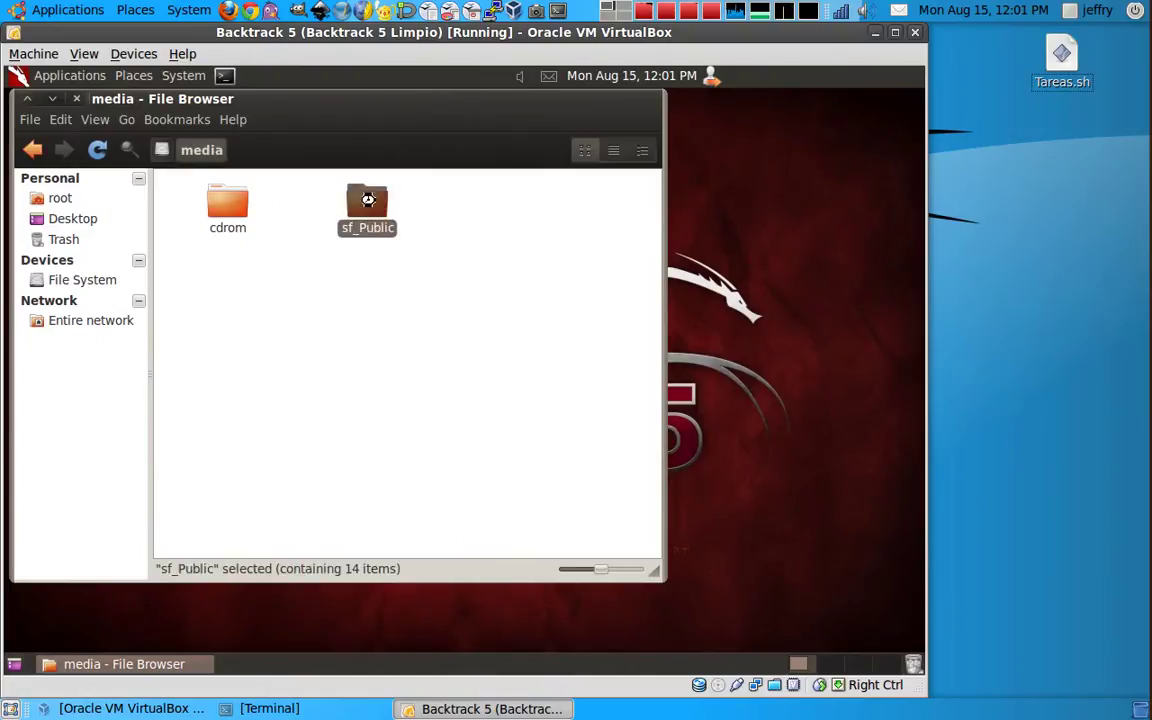
pyautogui.scroll(-2, 283, 311)
pyautogui.scroll(2, 283, 311)
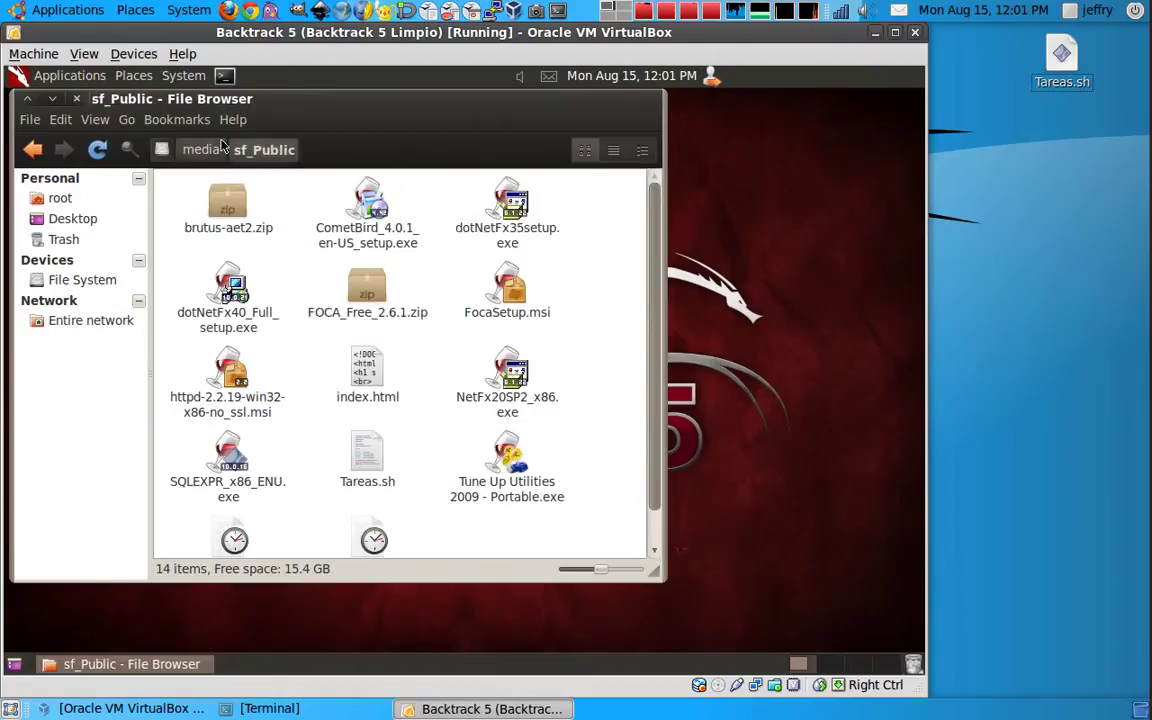
pyautogui.click(204, 150)
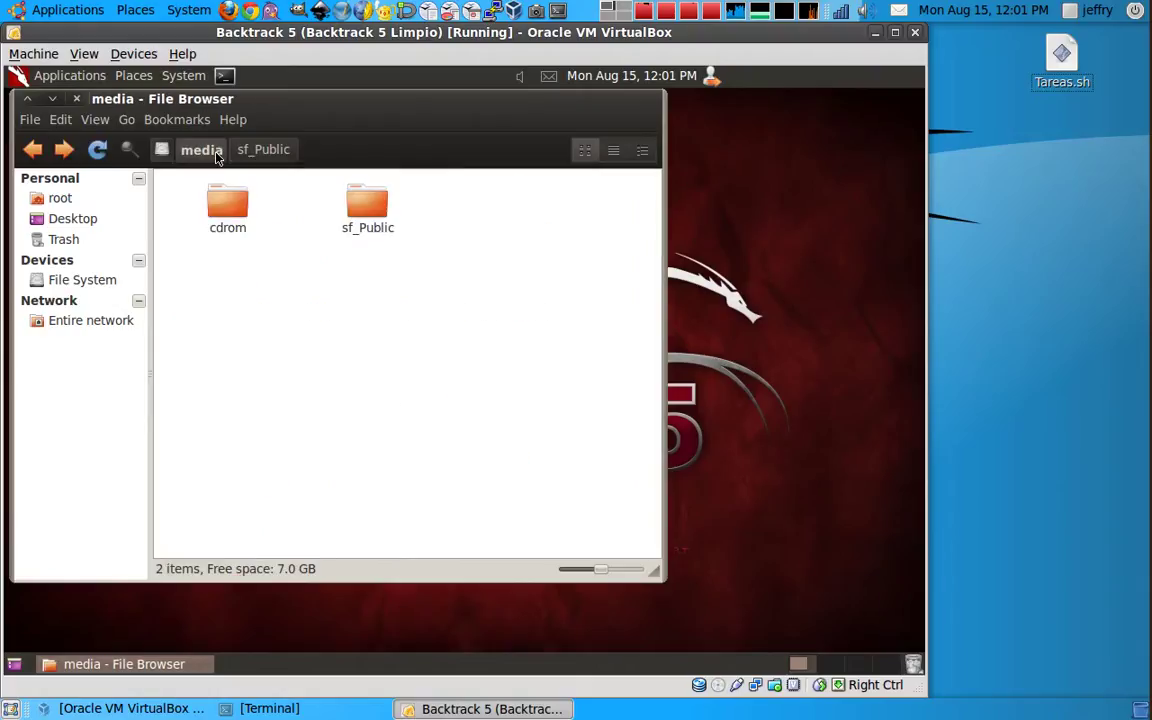
# Step: Place a Link to sf_Public on the desktop, delete the leftover copy, and test-open it
pyautogui.rightClick(361, 212)
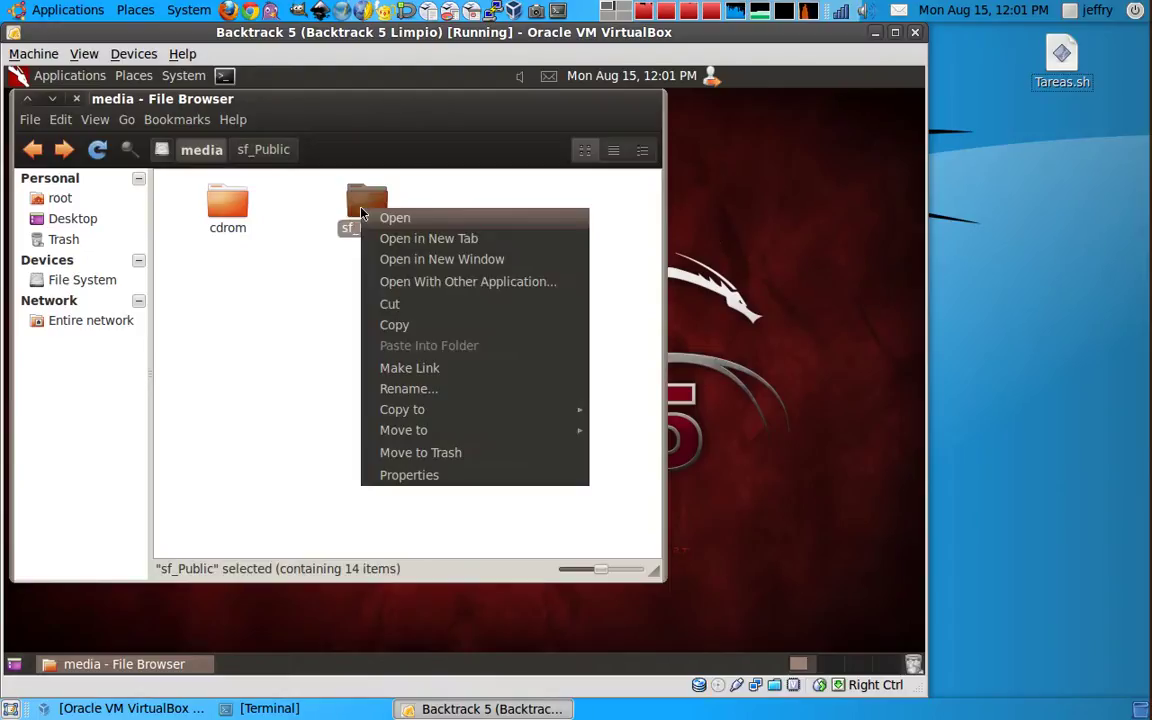
pyautogui.click(450, 376)
pyautogui.click(361, 293)
pyautogui.moveTo(372, 208); pyautogui.dragTo(820, 140)
pyautogui.click(386, 278)
pyautogui.moveTo(368, 205); pyautogui.dragTo(373, 303)
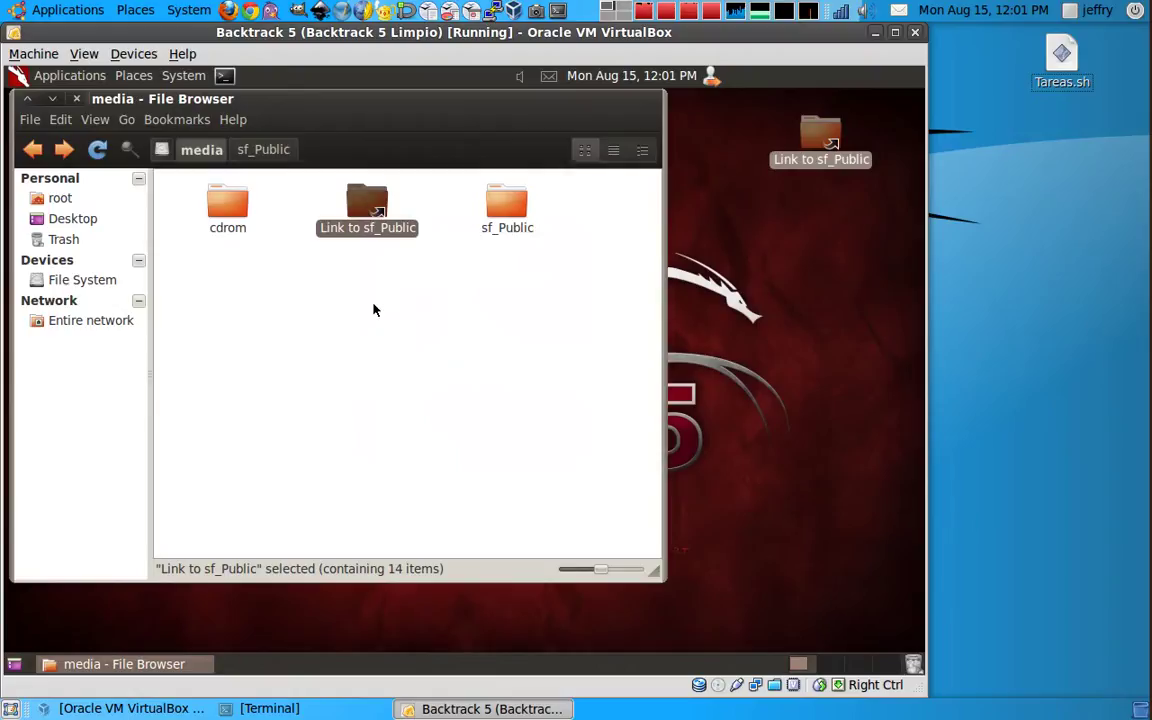
pyautogui.press('Delete')
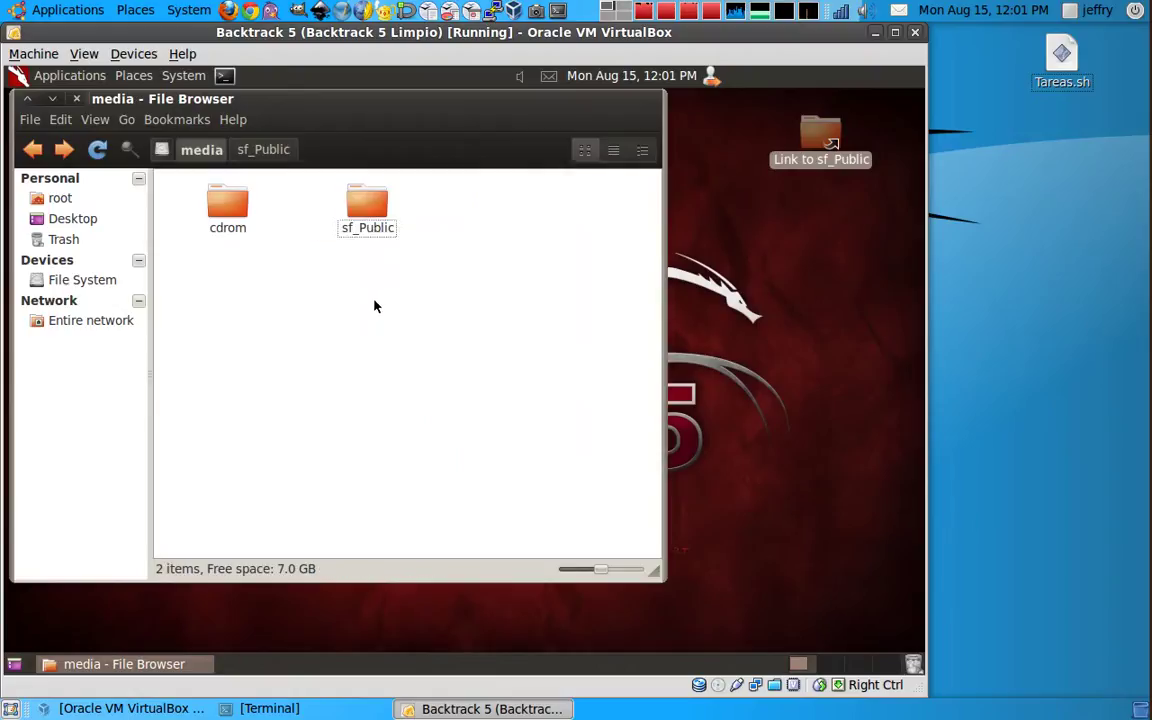
pyautogui.doubleClick(820, 135)
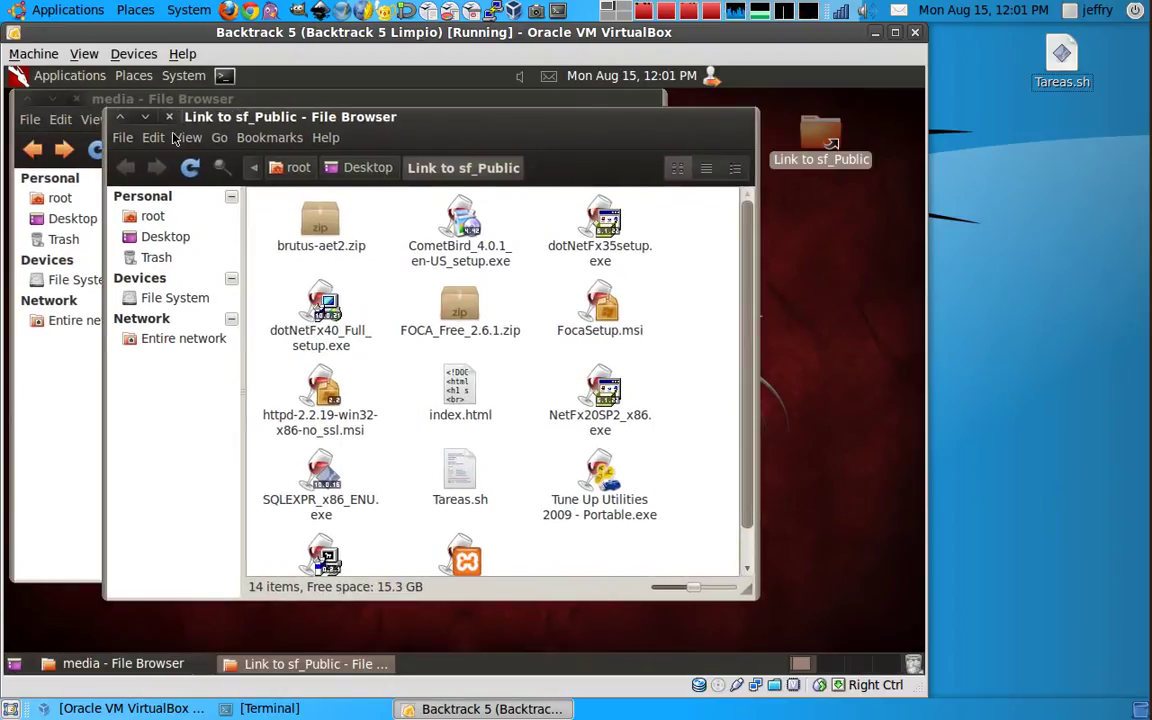
pyautogui.click(168, 117)
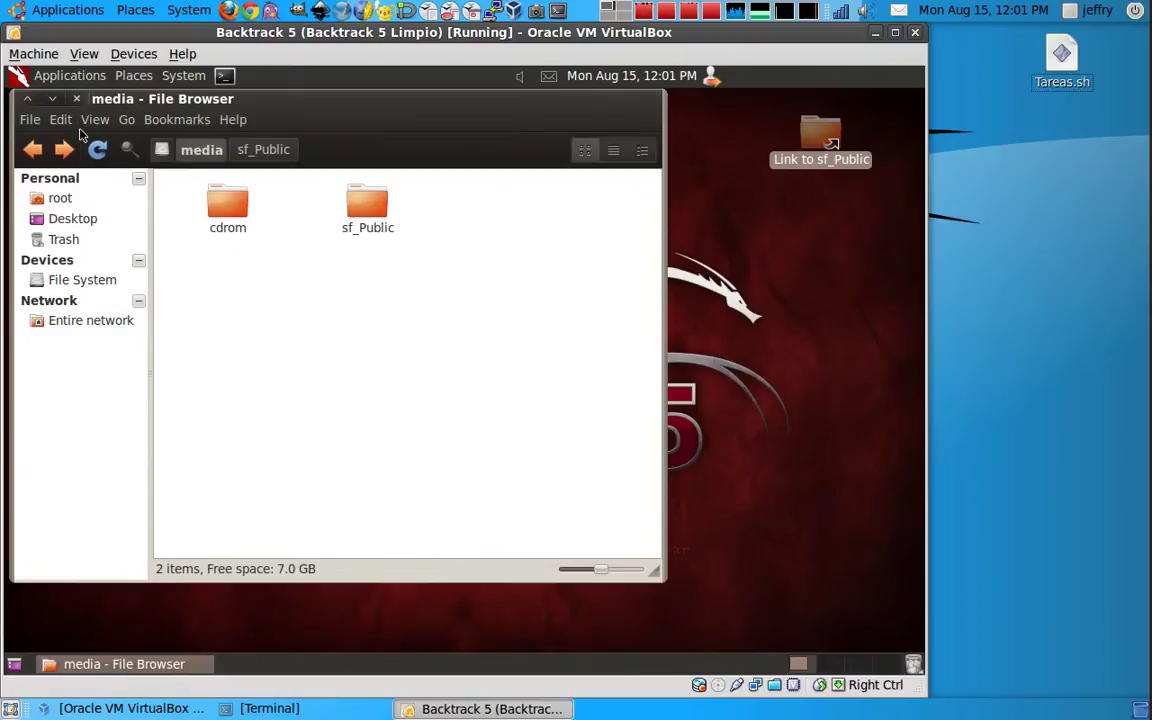
# Step: Minimize the file browser to reveal the desktop
pyautogui.click(32, 150)
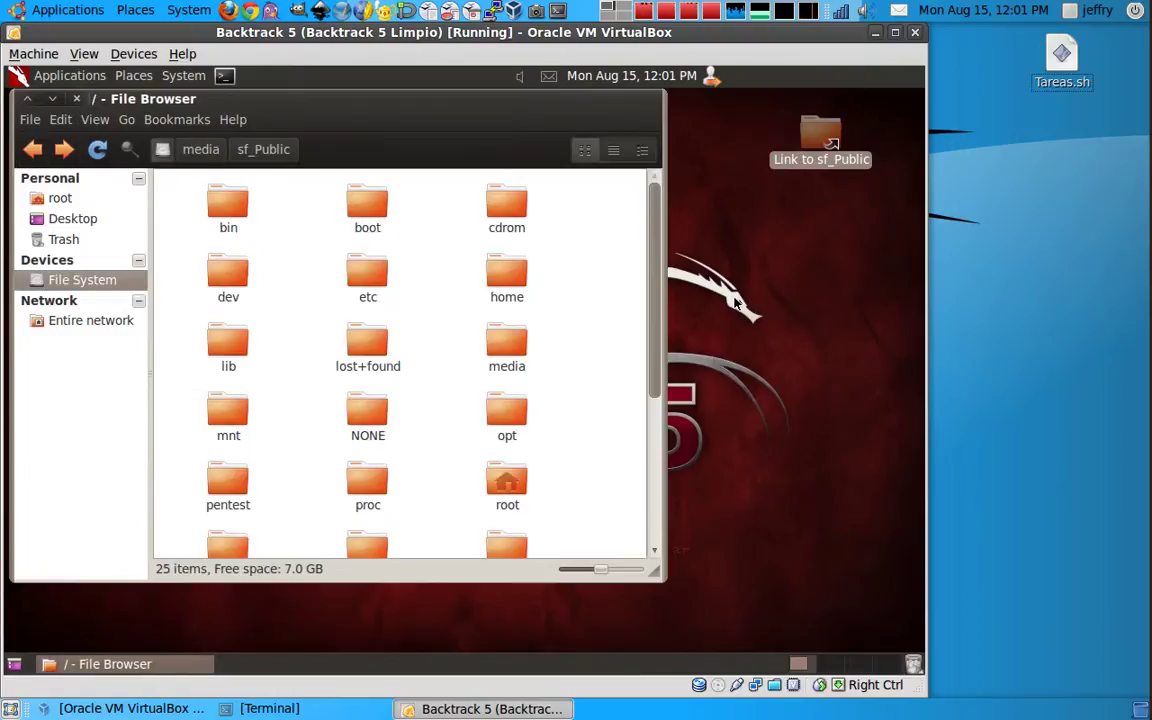
pyautogui.click(691, 268)
pyautogui.click(99, 104)
pyautogui.click(52, 98)
# Step: Create an empty document named Public.sh on the desktop
pyautogui.rightClick(564, 276)
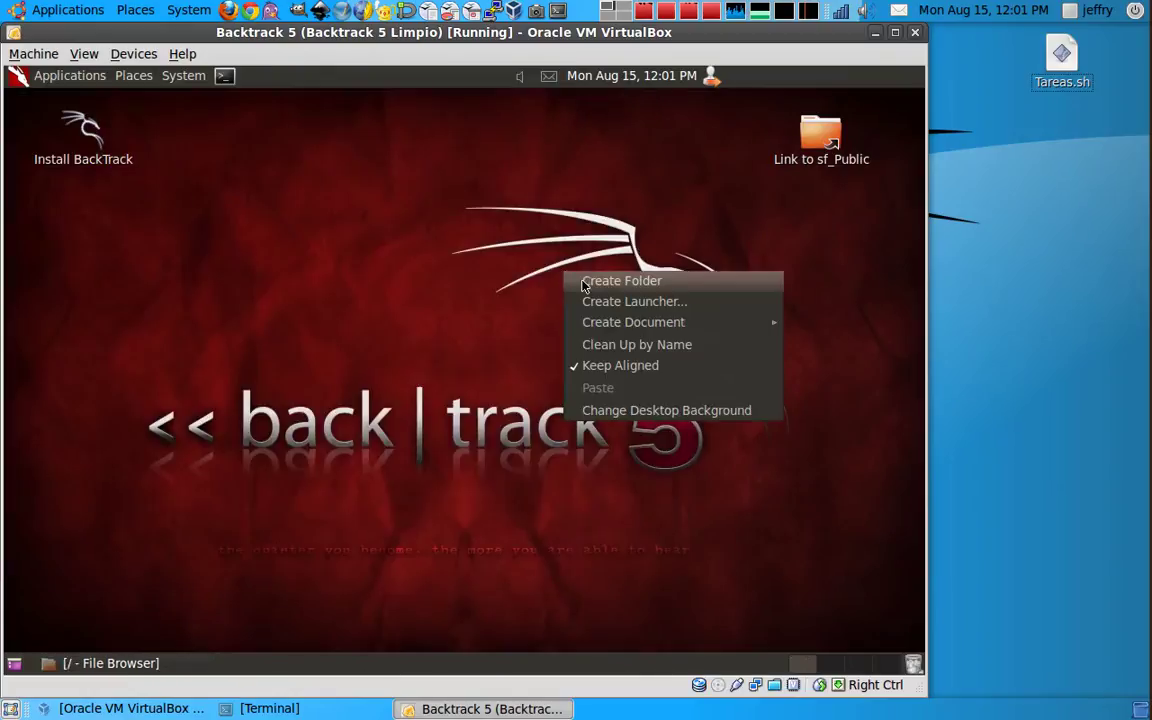
pyautogui.moveTo(632, 330)
pyautogui.click(522, 339)
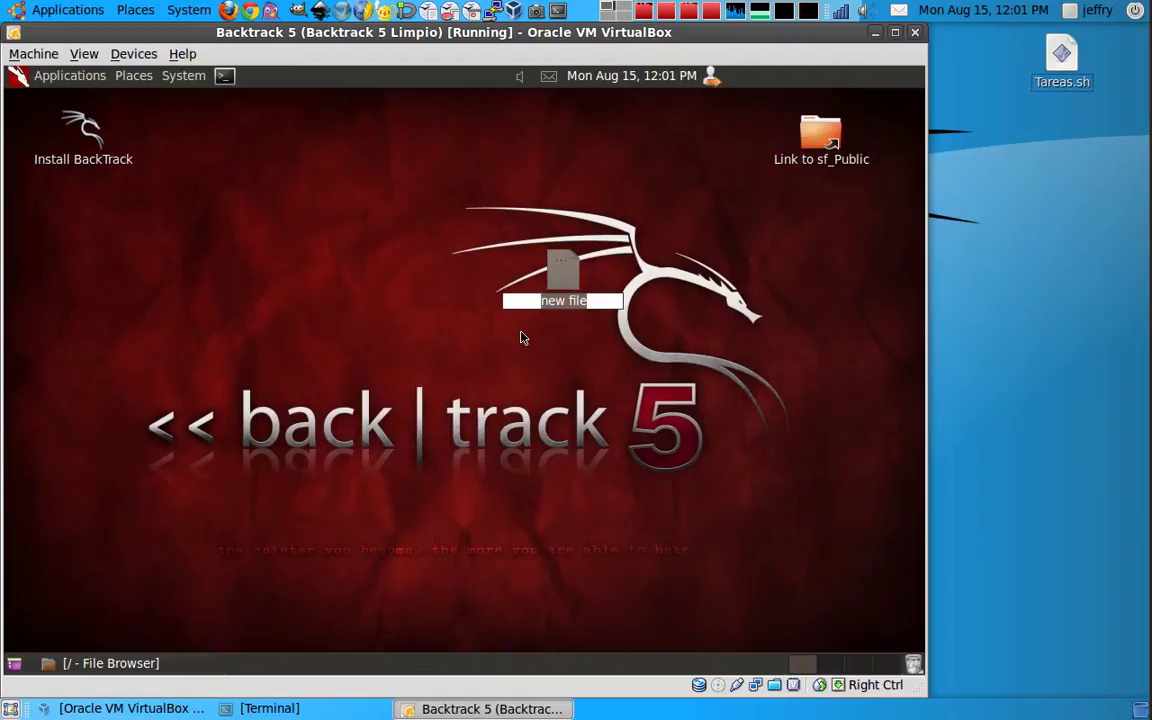
pyautogui.write('Pu')
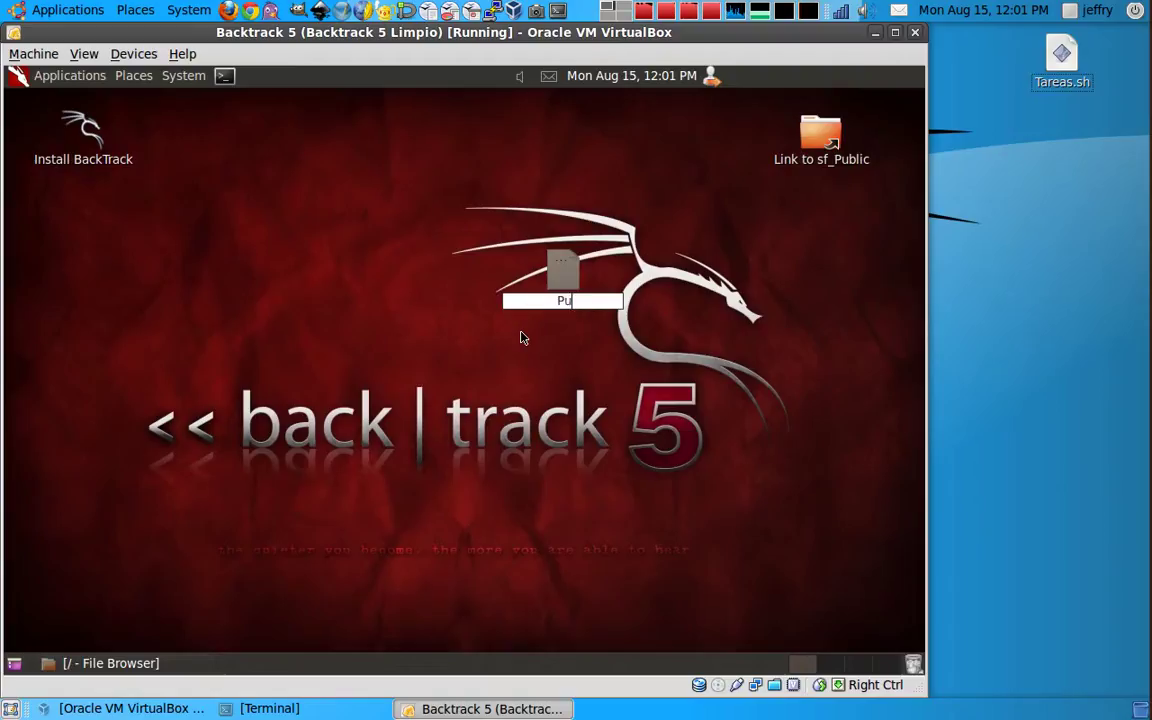
pyautogui.write('blic.sh')
pyautogui.press('Return')
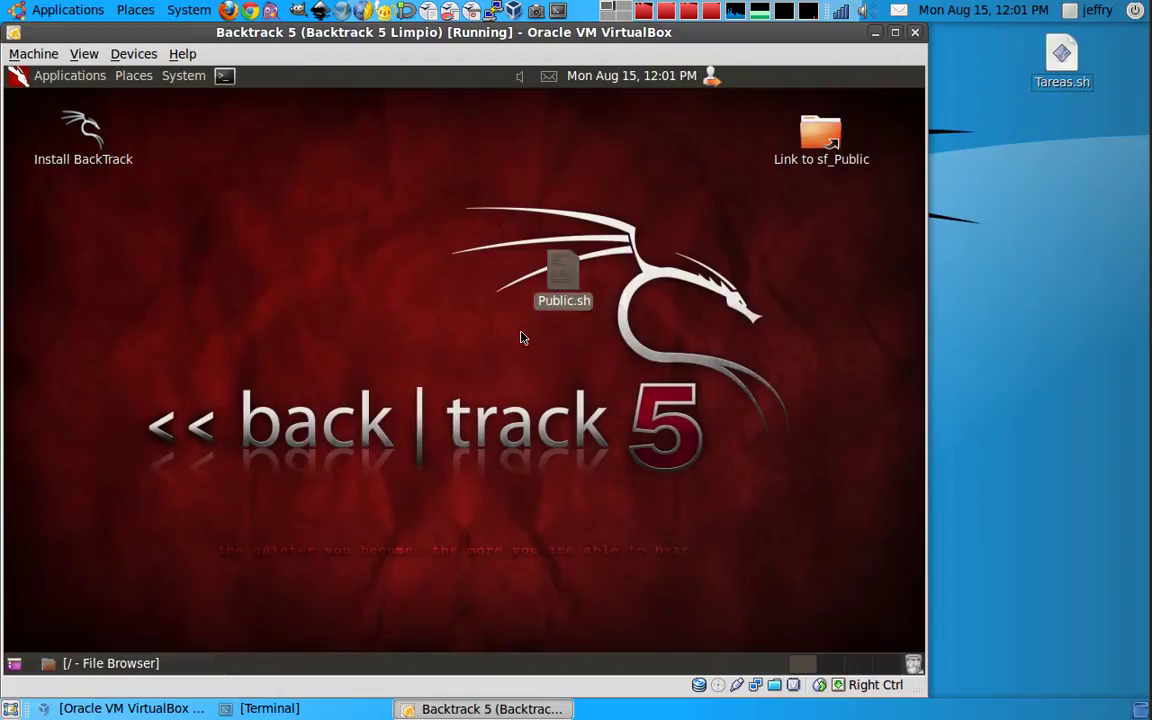
# Step: Open Public.sh in gedit, write #!/bin/bash and nautilus /media/sf_Public, and save
pyautogui.rightClick(575, 285)
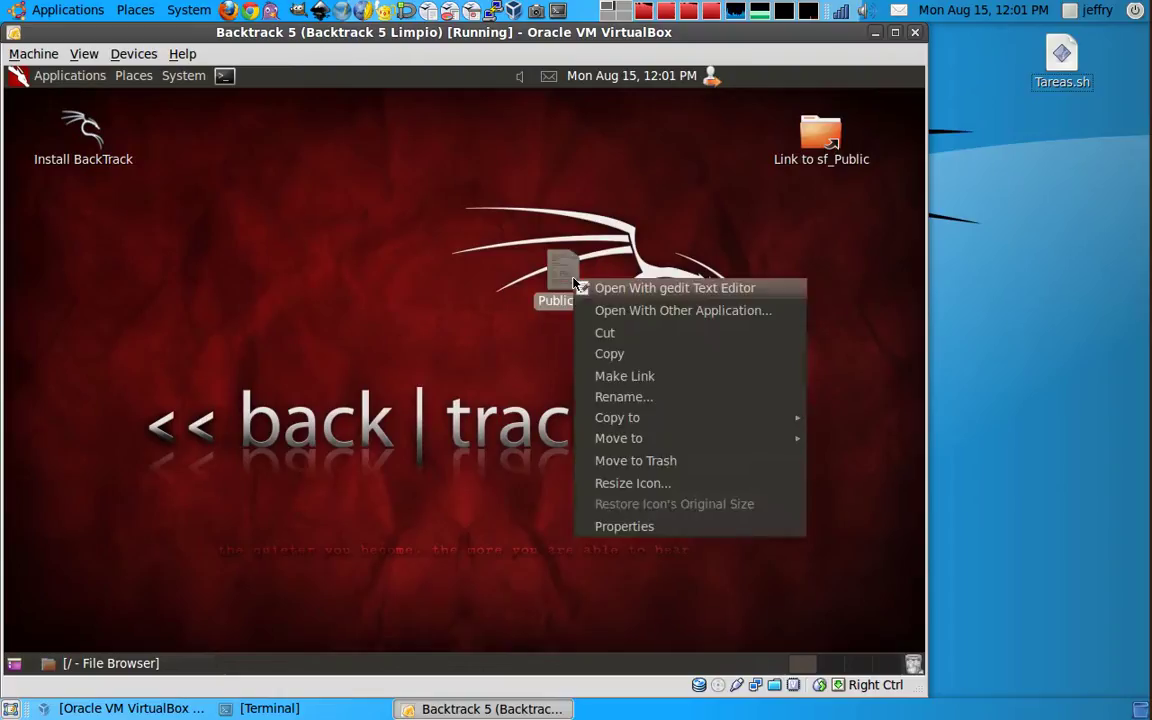
pyautogui.click(601, 290)
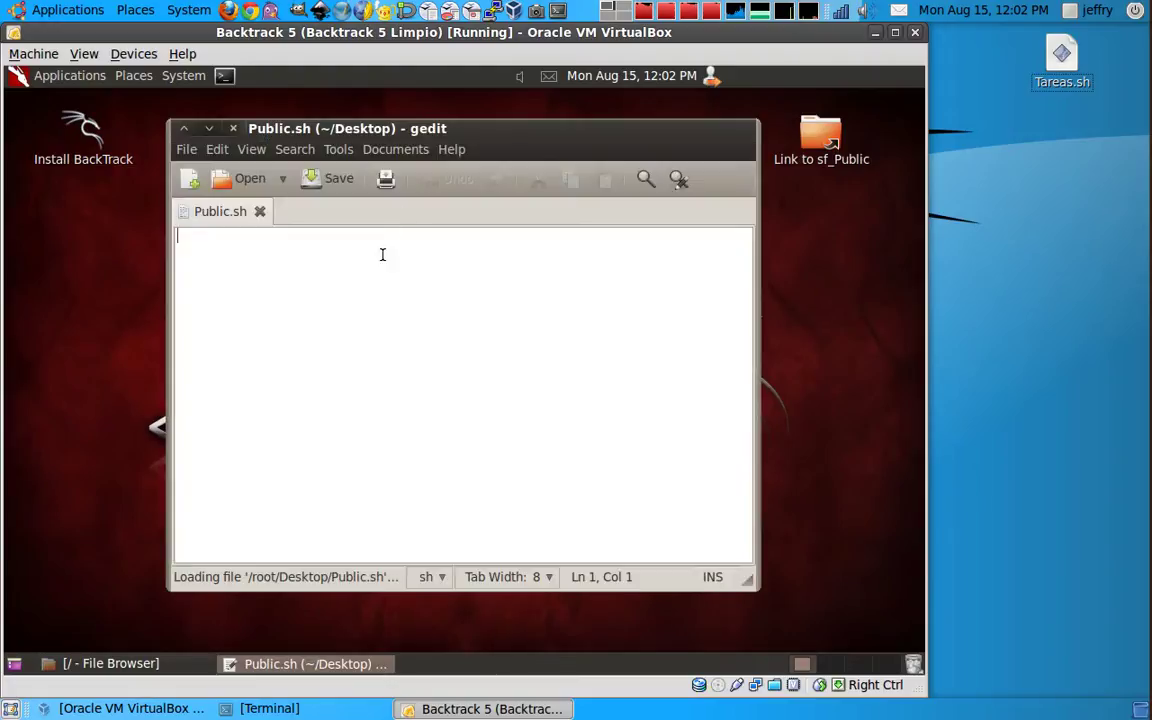
pyautogui.write('#')
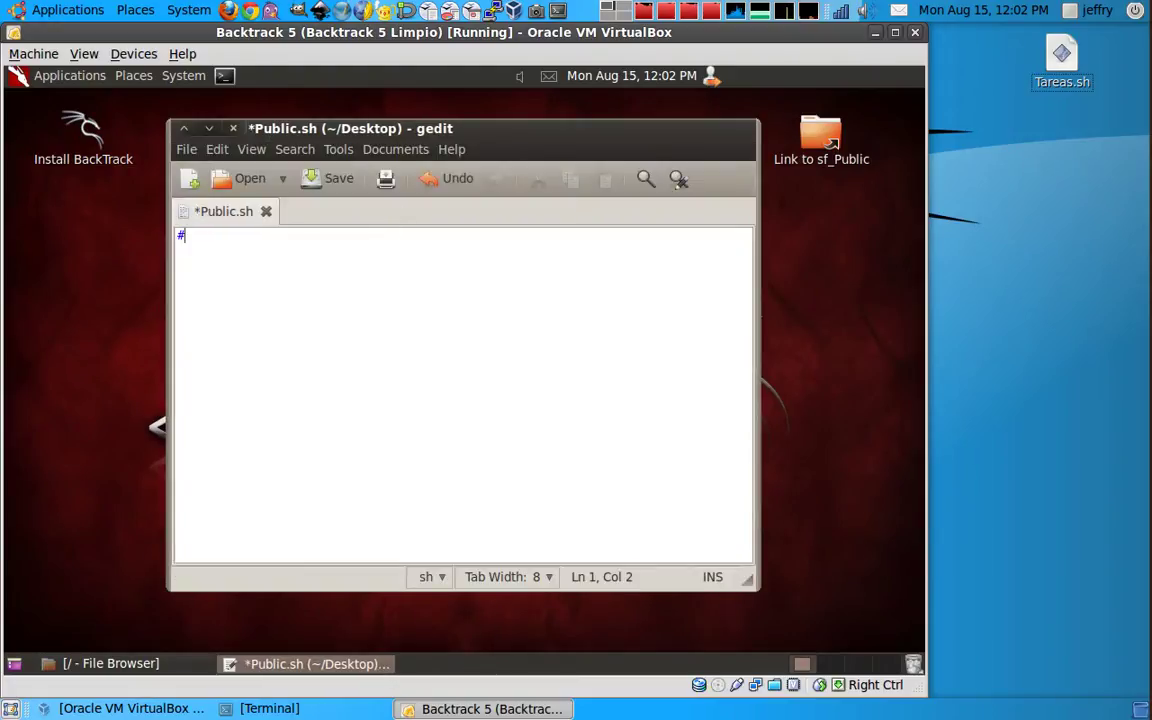
pyautogui.write('!/bin/bash')
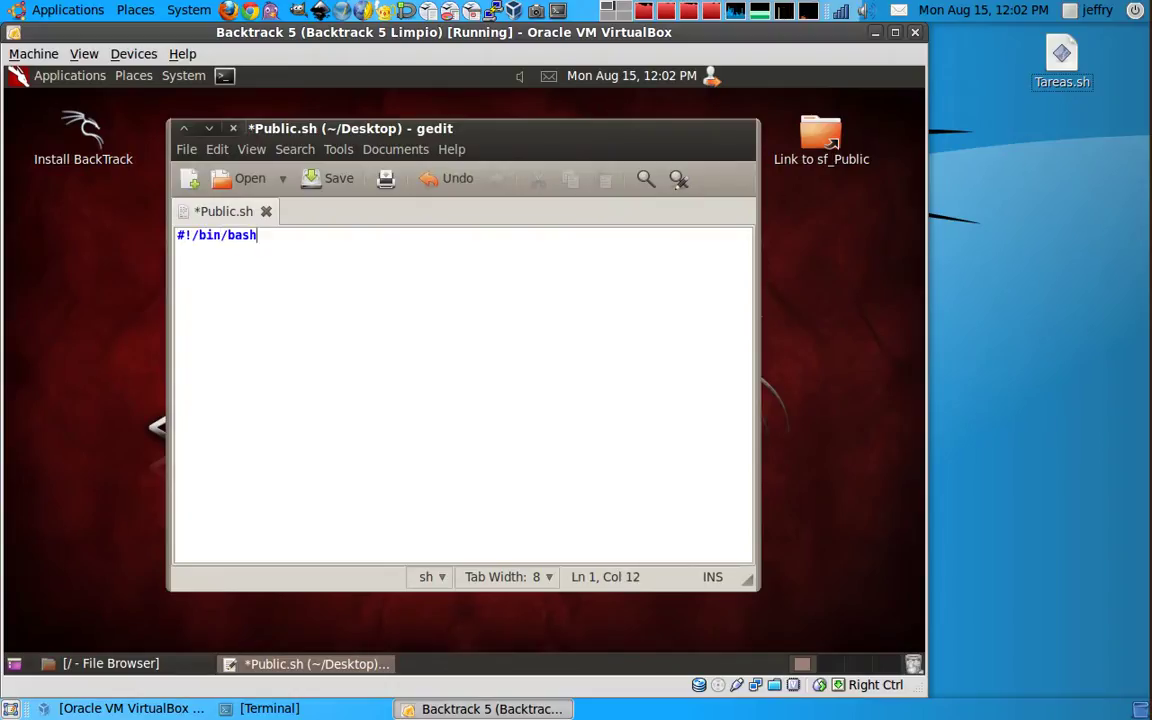
pyautogui.press('Return')
pyautogui.write('nautilus ')
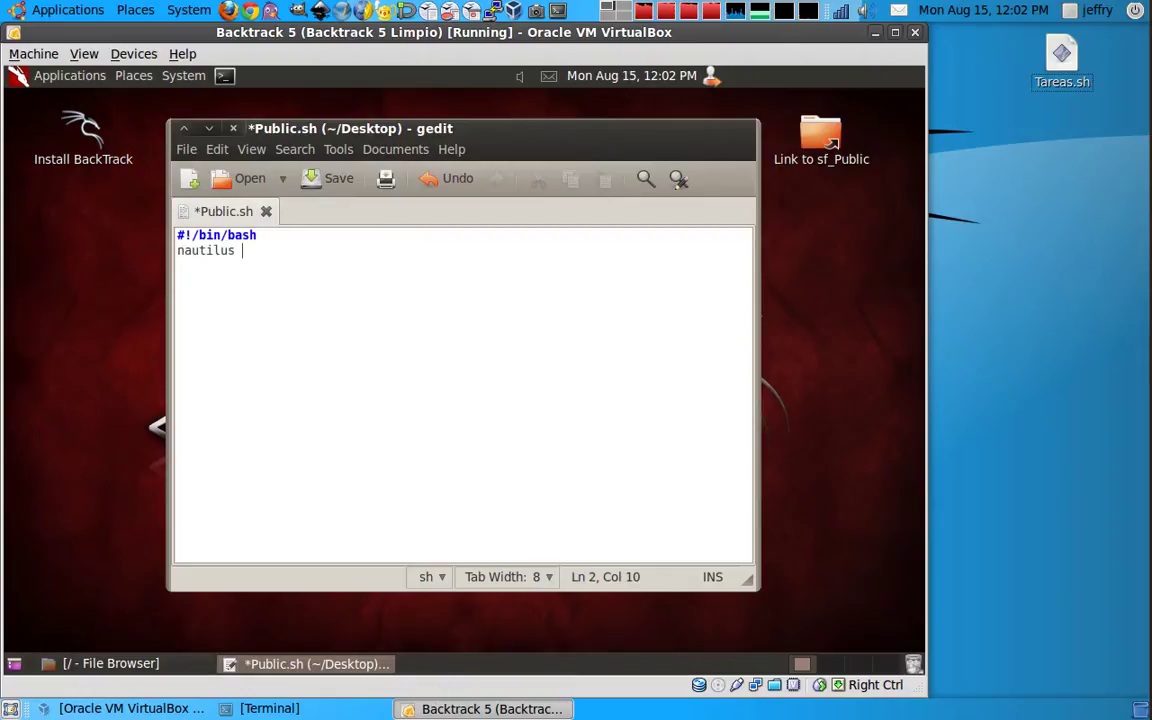
pyautogui.write('/media/sf')
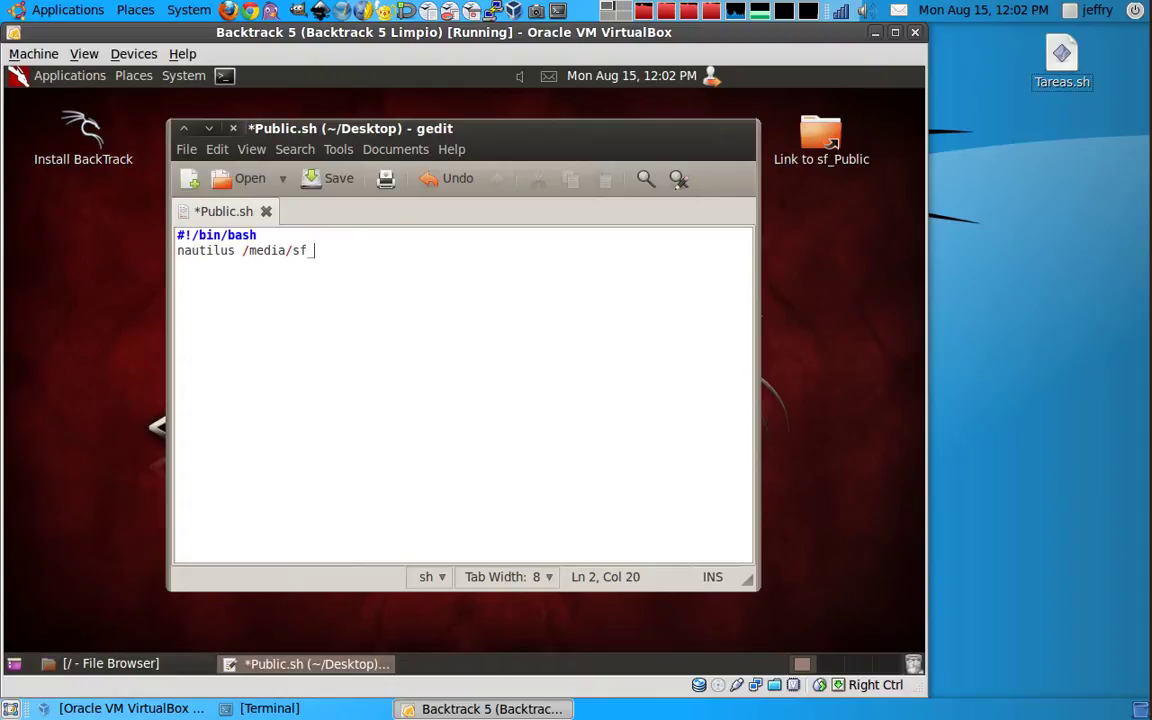
pyautogui.write('_Public')
pyautogui.click(322, 178)
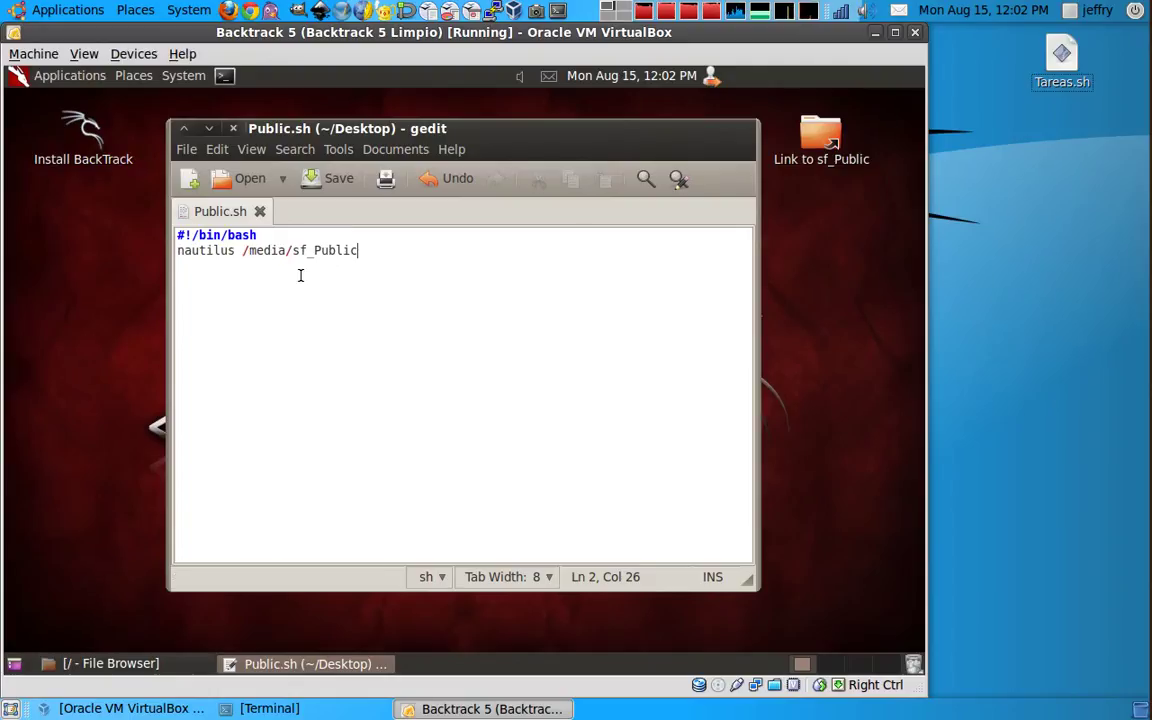
# Step: Close the gedit editor window
pyautogui.moveTo(541, 128); pyautogui.dragTo(581, 127)
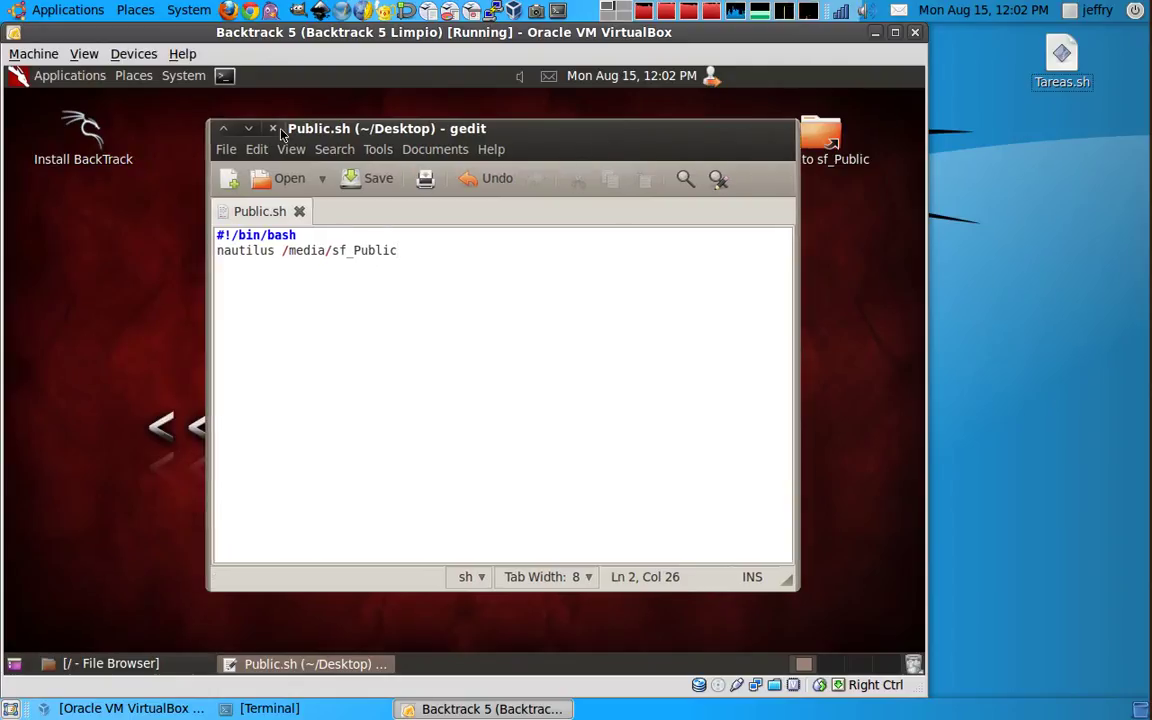
pyautogui.click(362, 185)
pyautogui.click(271, 129)
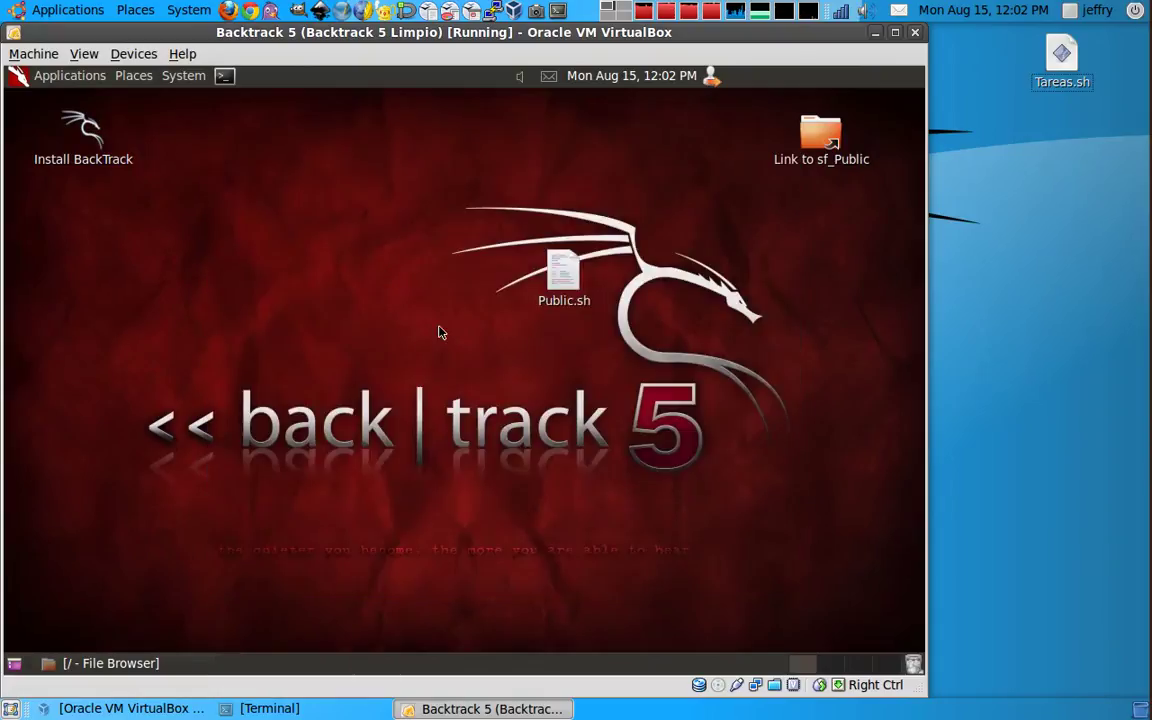
# Step: Open a terminal, list the home folder with ls, and cd into Desktop
pyautogui.click(221, 76)
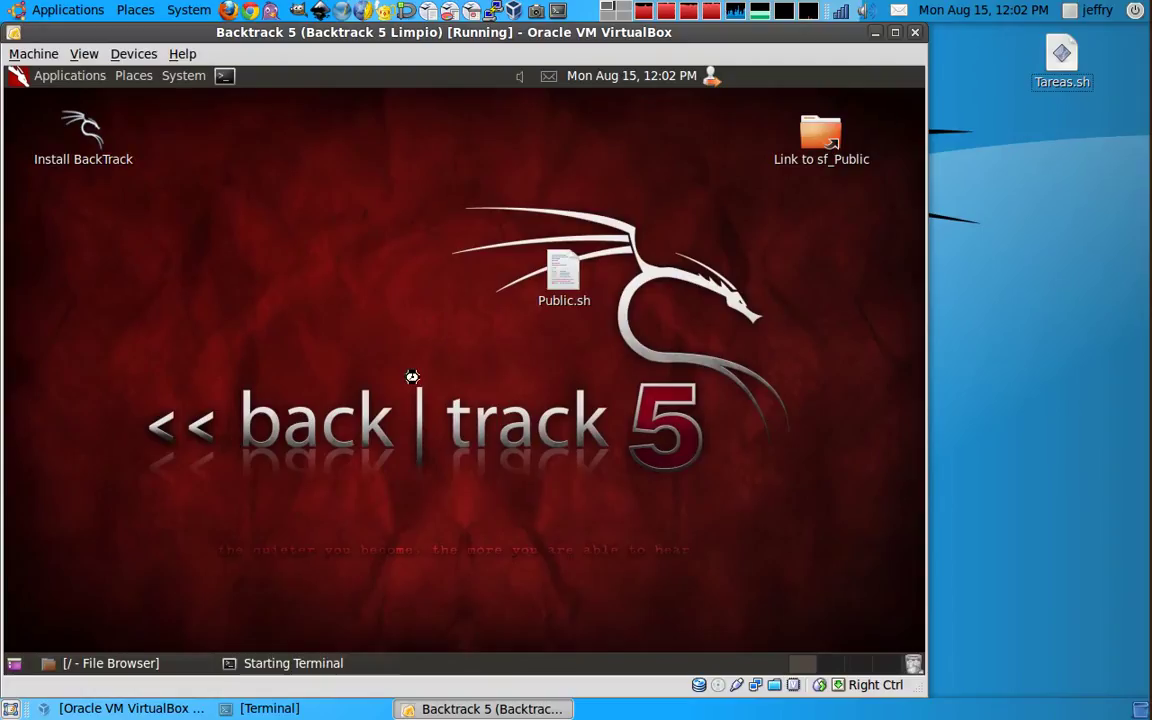
pyautogui.write('ls')
pyautogui.press('Return')
pyautogui.write('cd Desktop')
pyautogui.press('Return')
# Step: Make Public.sh executable with chmod +x and run ./Public.sh
pyautogui.moveTo(505, 148); pyautogui.dragTo(532, 325)
pyautogui.write('chmod +x')
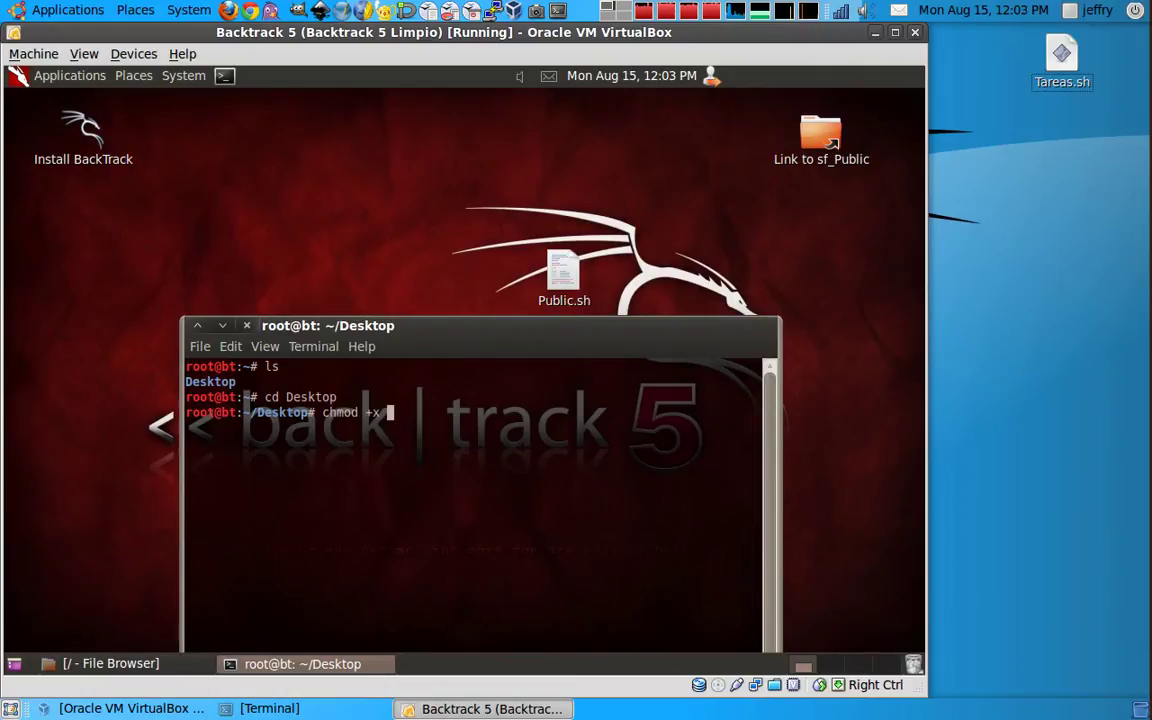
pyautogui.write(' Public.sh')
pyautogui.press('Return')
pyautogui.write('./')
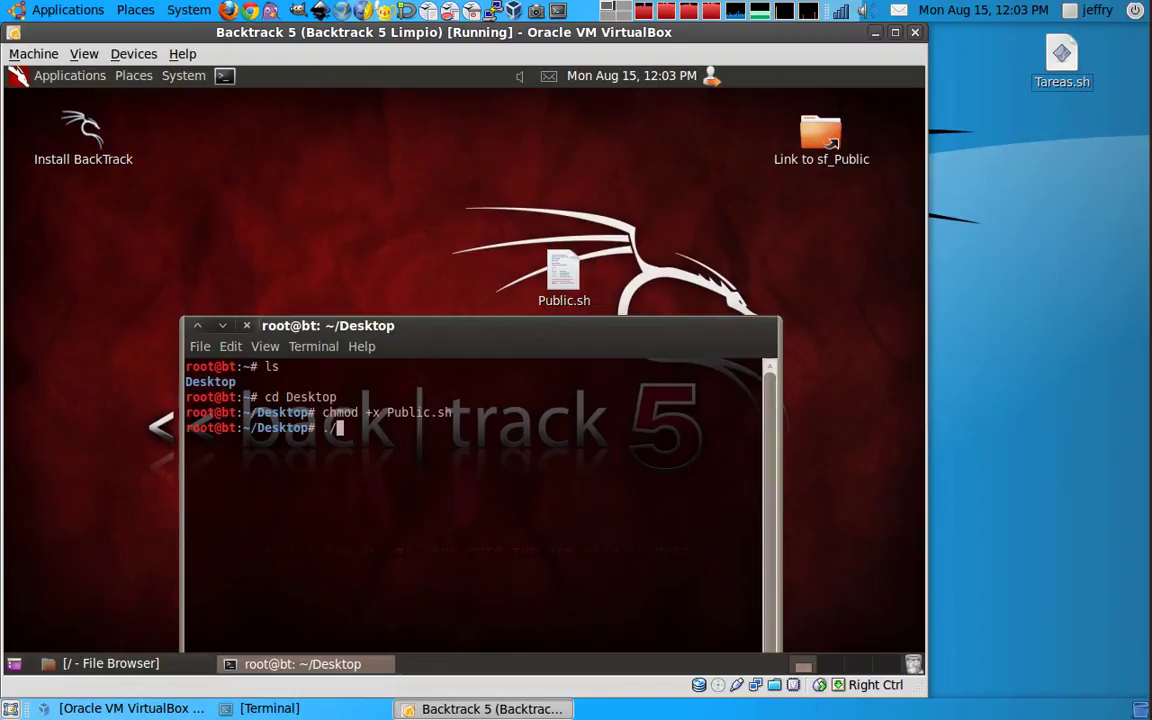
pyautogui.write('Public.sh')
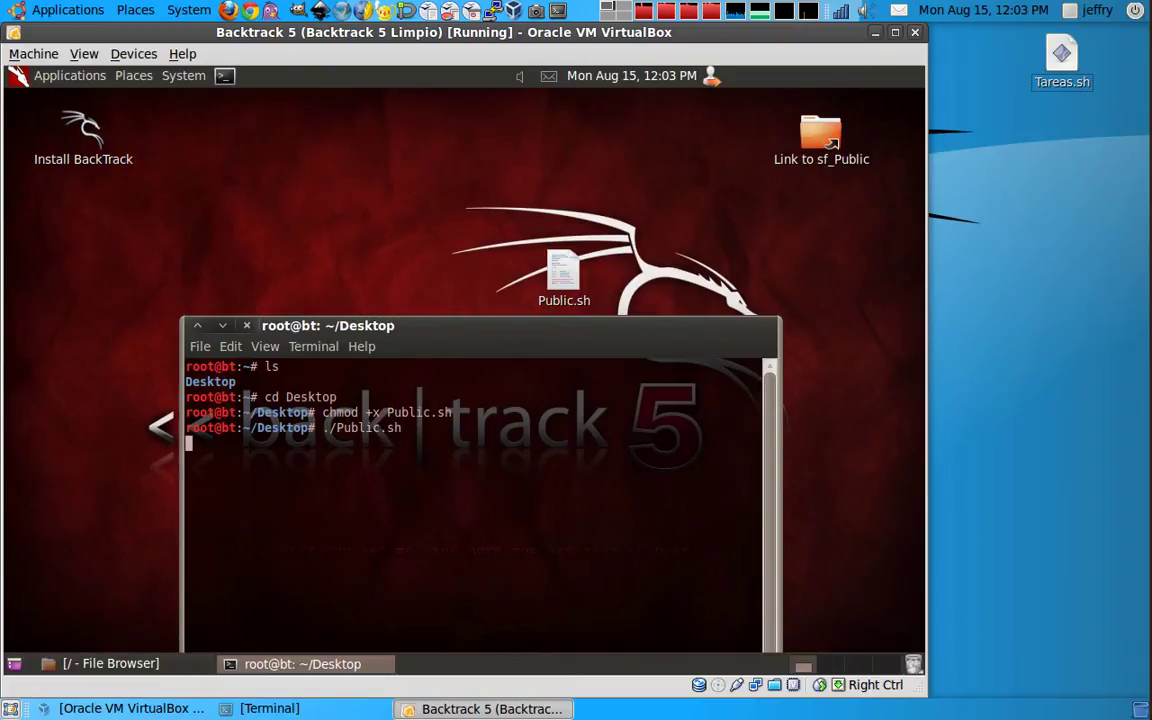
pyautogui.press('Return')
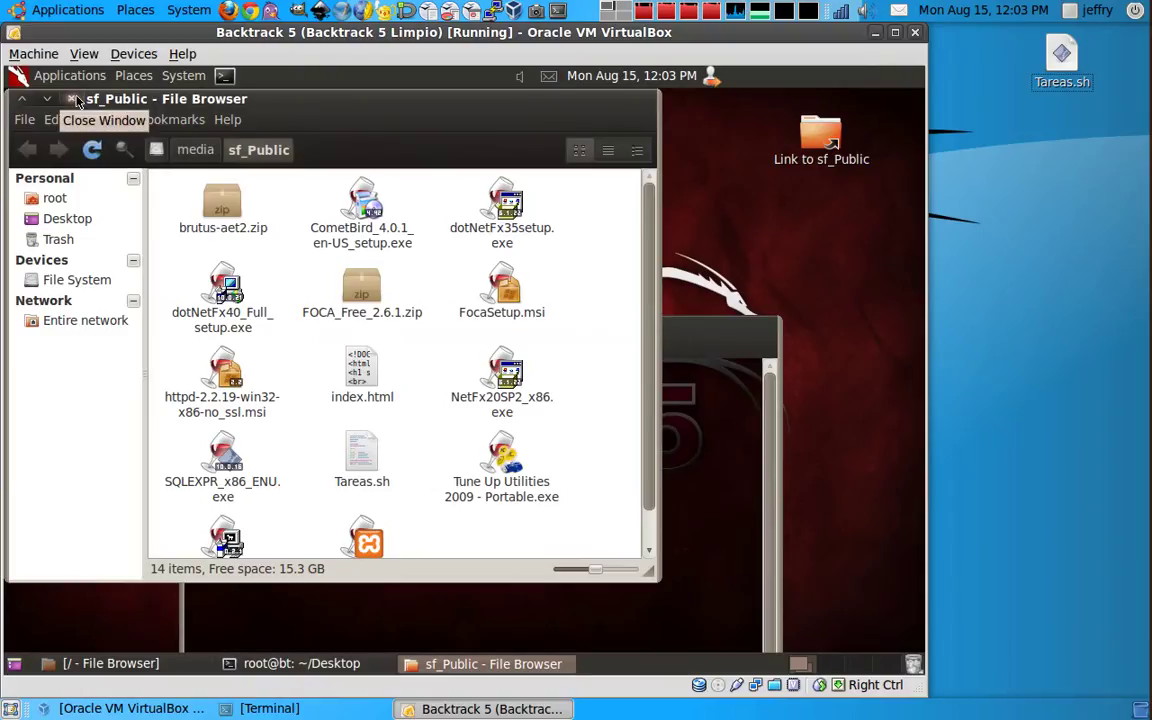
# Step: Close the sf_Public window and terminal, and place Public.sh under the sf_Public desktop link
pyautogui.click(72, 99)
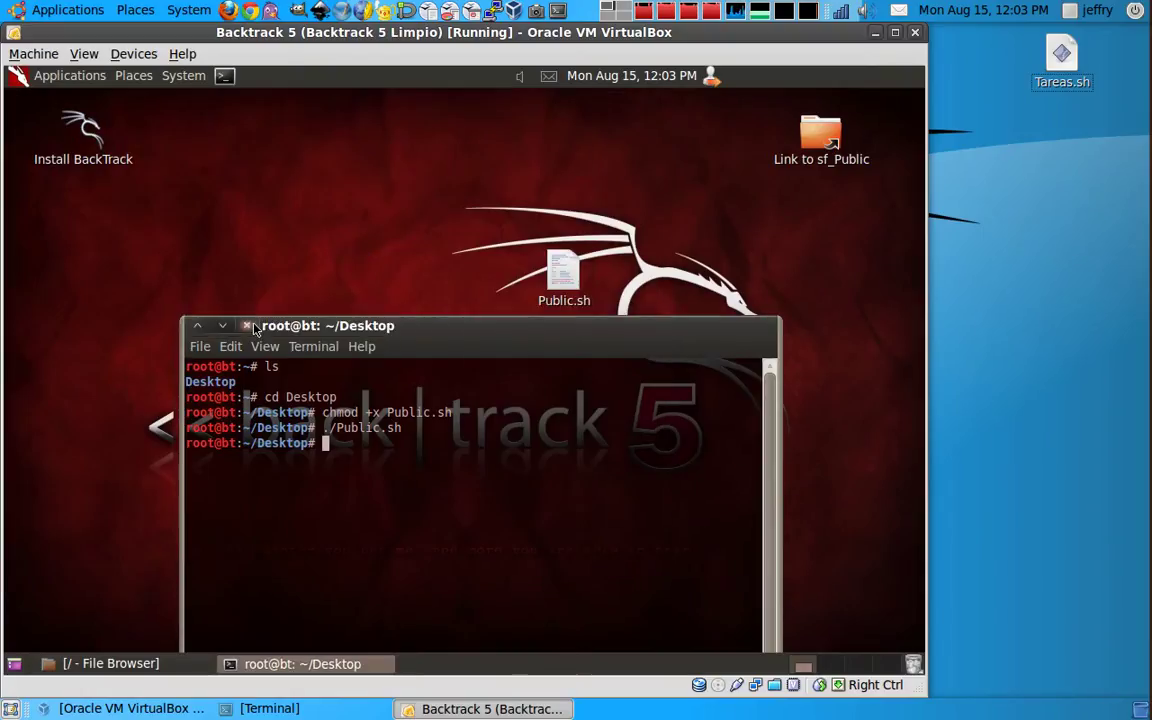
pyautogui.hotkey('ctrl', 'd')
pyautogui.moveTo(563, 268); pyautogui.dragTo(872, 207)
# Step: Run Public.sh in Terminal from the desktop, verify sf_Public's 14 files open, then close it
pyautogui.rightClick(850, 218)
pyautogui.click(843, 223)
pyautogui.click(303, 430)
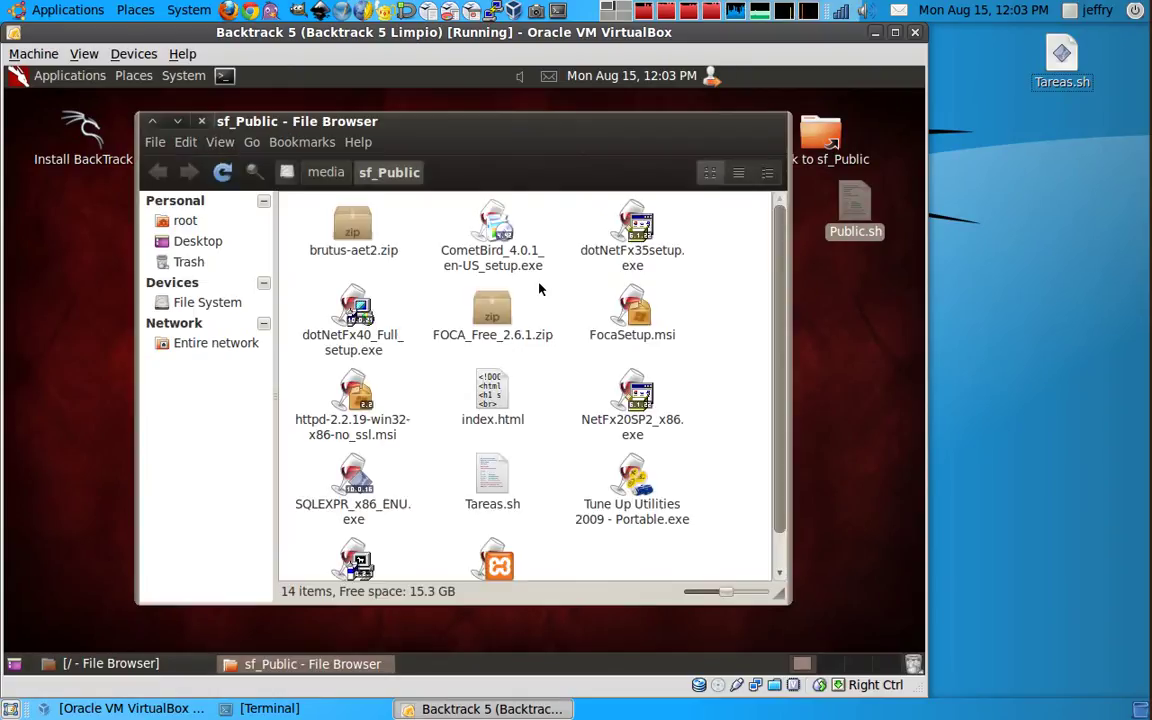
pyautogui.scroll(-2, 506, 301)
pyautogui.scroll(2, 506, 320)
pyautogui.click(200, 121)
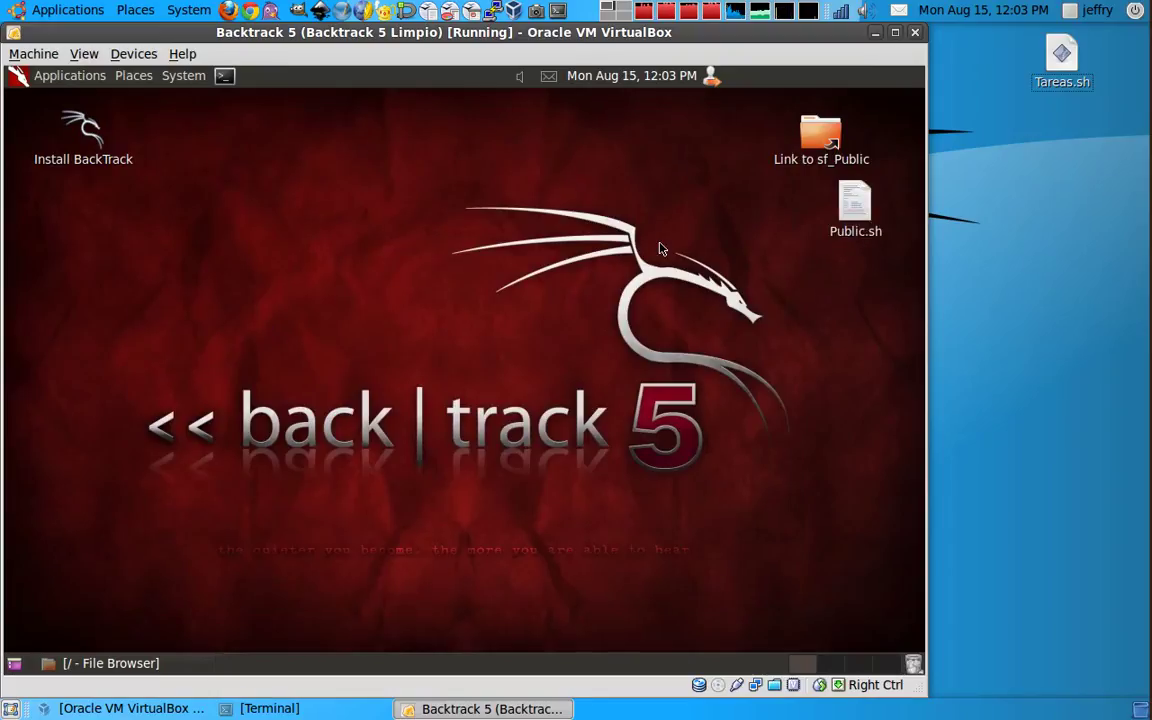
pyautogui.hotkey('alt', 'Tab')
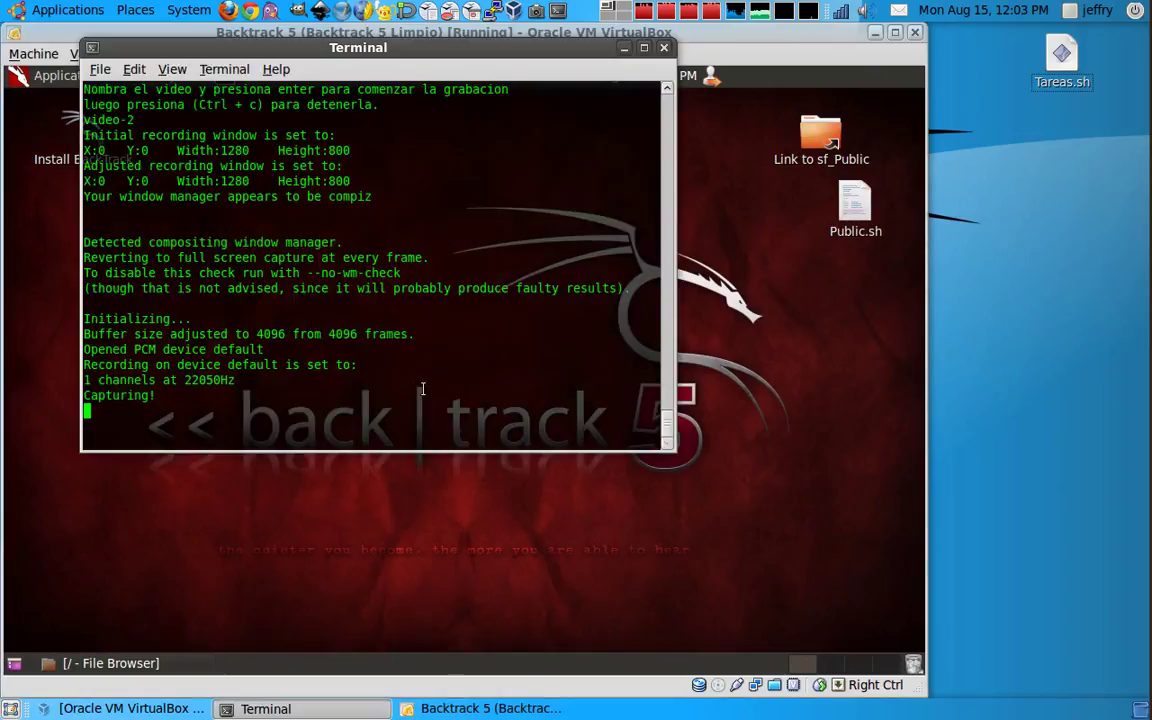